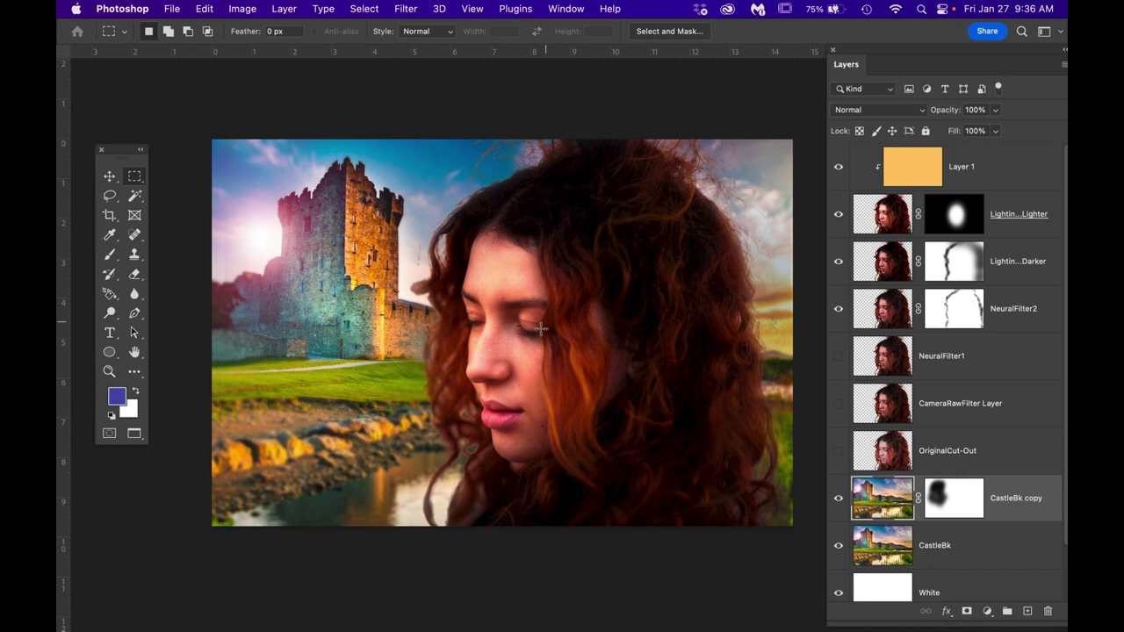
# Check how the Lighting Effects filter previews on the CastleBk copy layer, and cancel it without applying.
pyautogui.moveTo(120, 150); pyautogui.dragTo(110, 134)
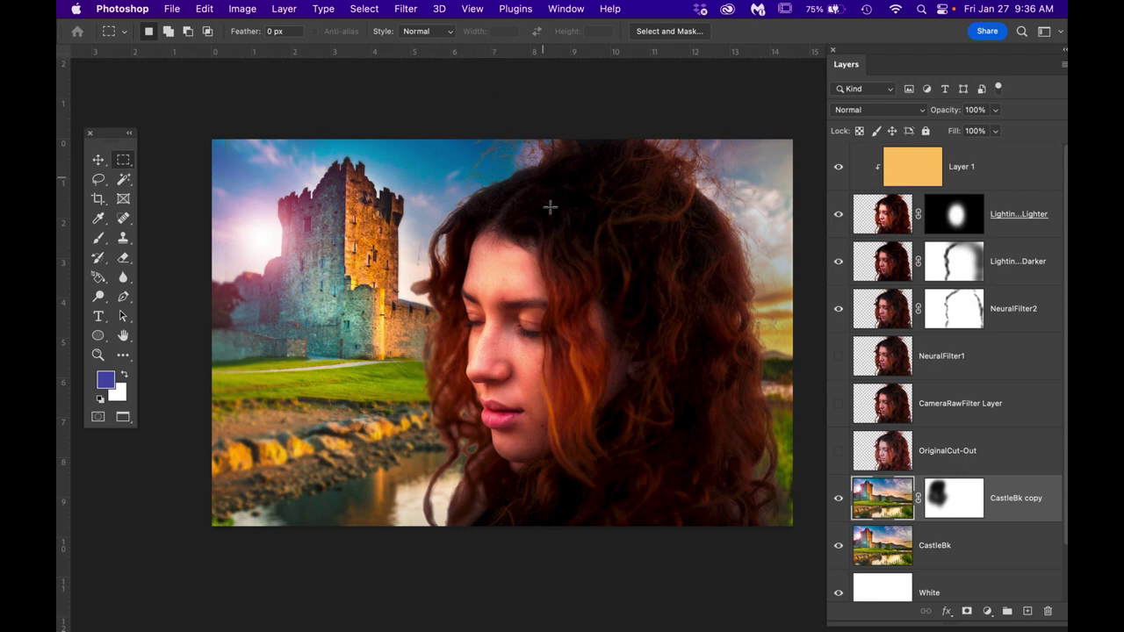
pyautogui.click(410, 10)
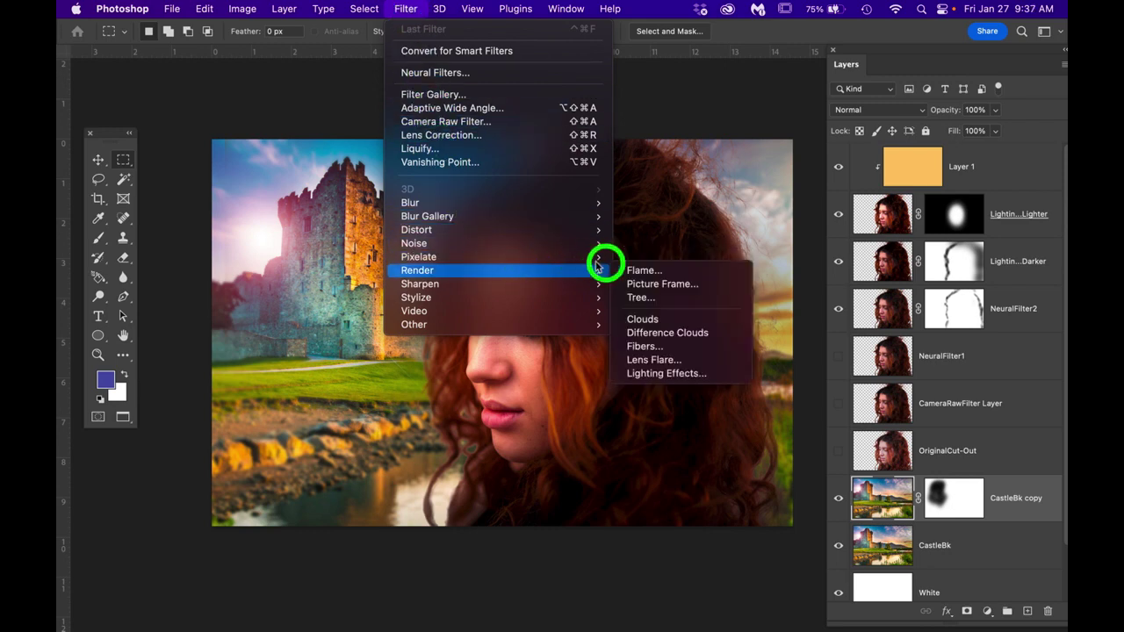
pyautogui.moveTo(602, 283)
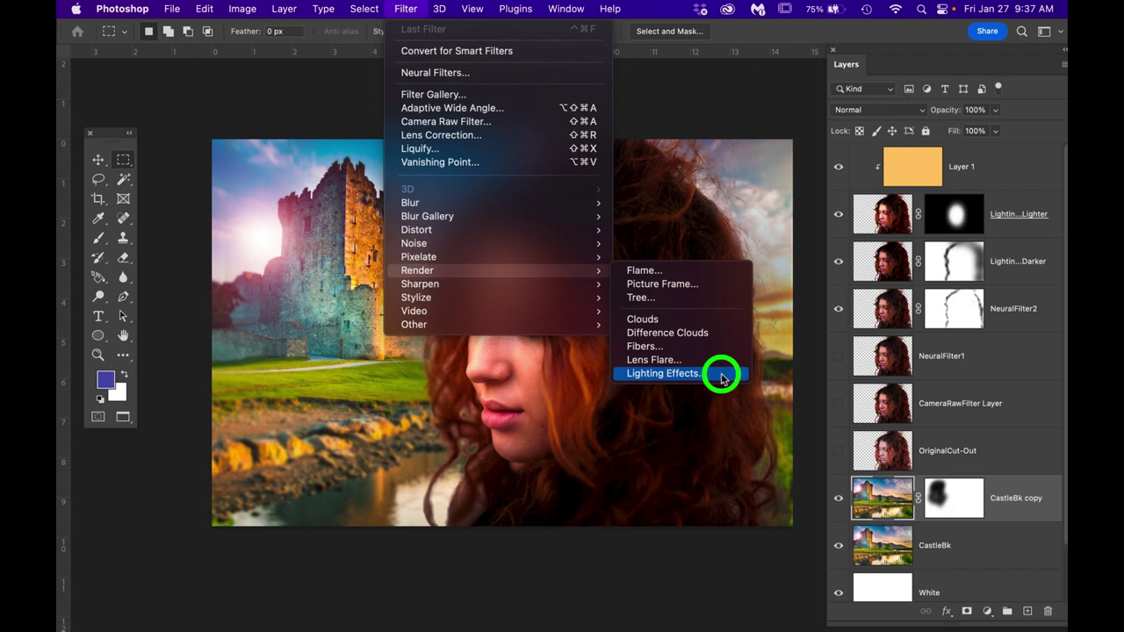
pyautogui.press('Escape')
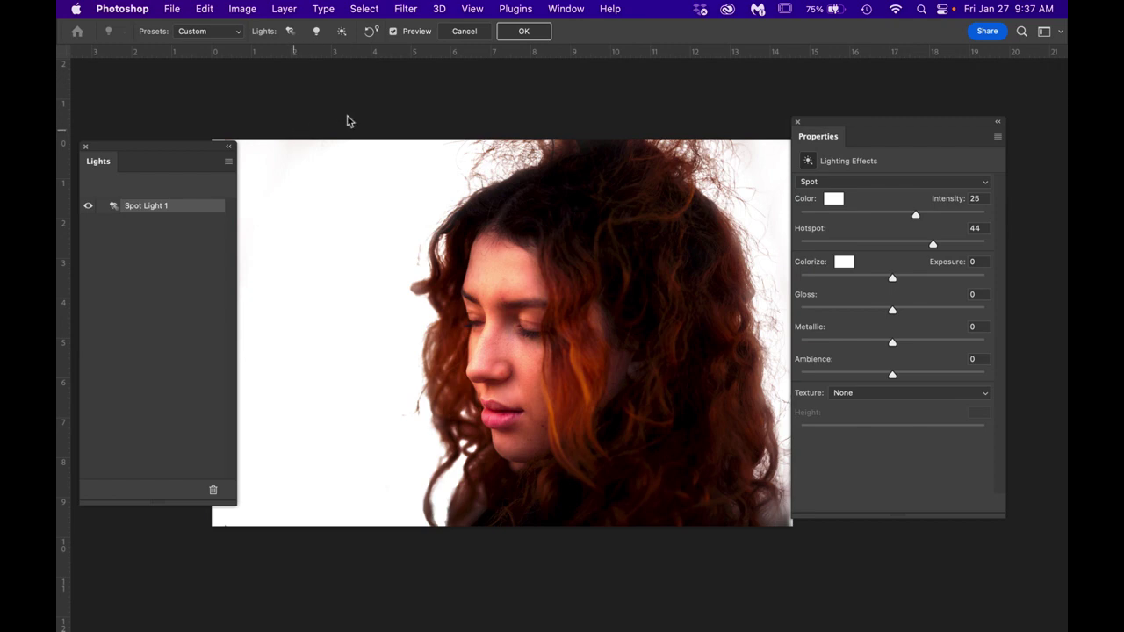
pyautogui.click(485, 32)
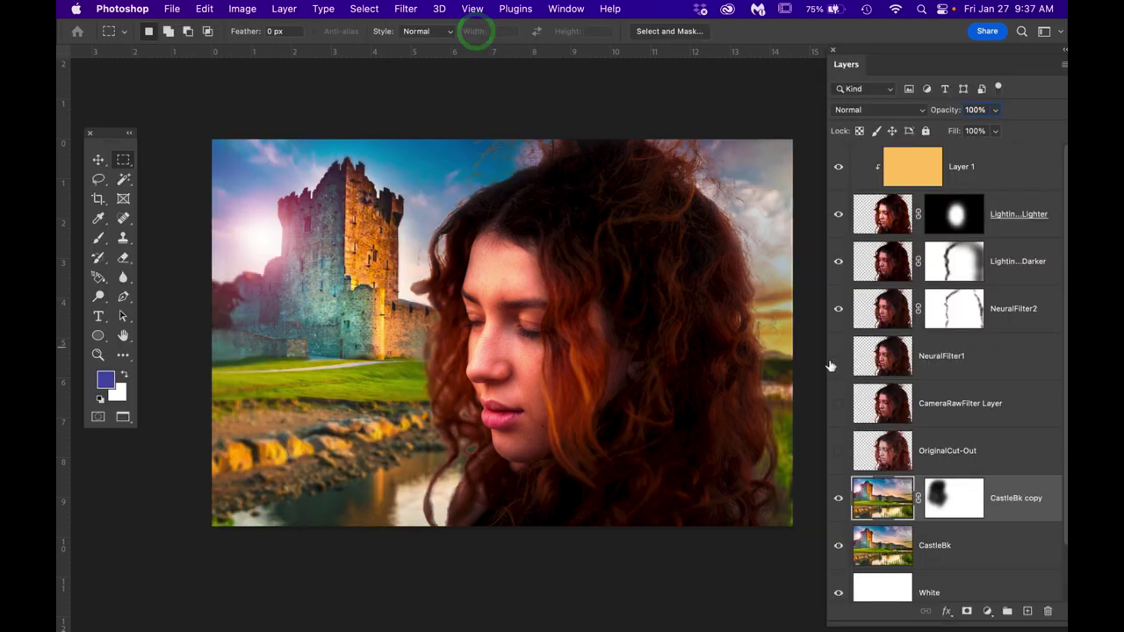
# Hide the lighter and darker lighting layers and NeuralFilter2, and show the NeuralFilter1 layer.
pyautogui.click(837, 214)
pyautogui.click(838, 261)
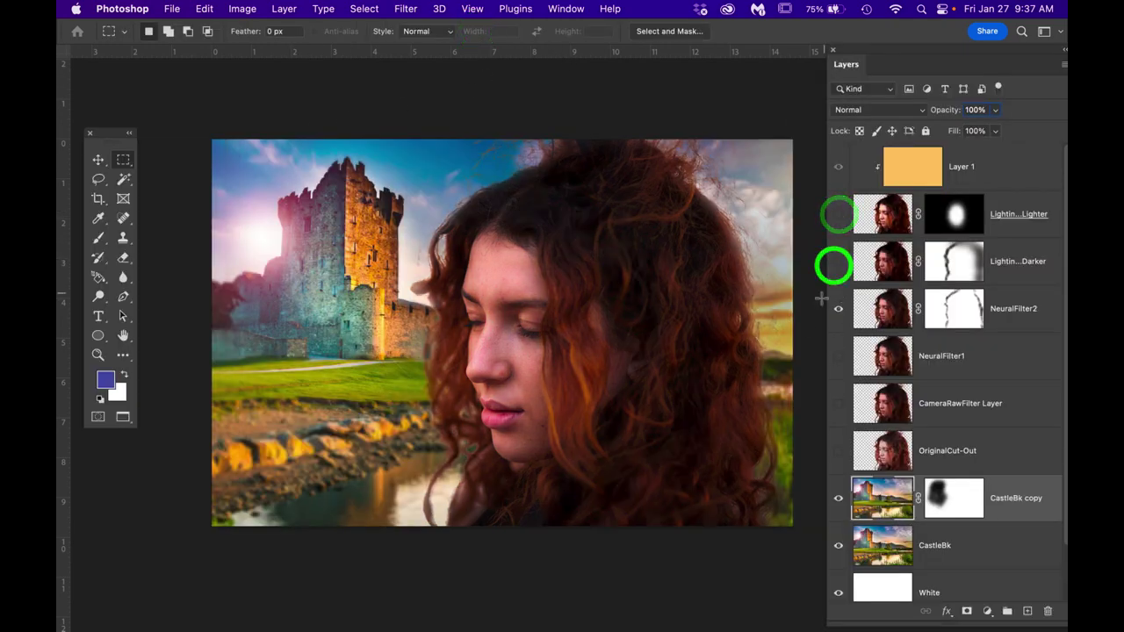
pyautogui.click(838, 309)
pyautogui.click(837, 356)
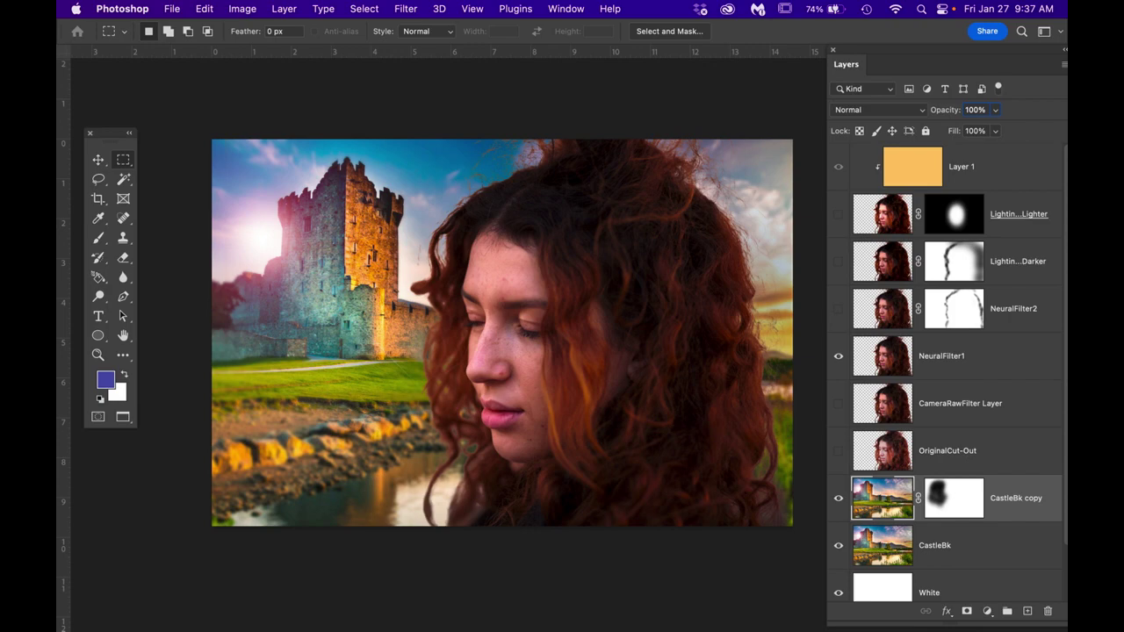
# Switch to Firefox and Acrobat to review the Week 5/6 Channel Mask Assignment module and the lighting page of ChannelMaskAssignment_Handout.pdf.
pyautogui.press('f')
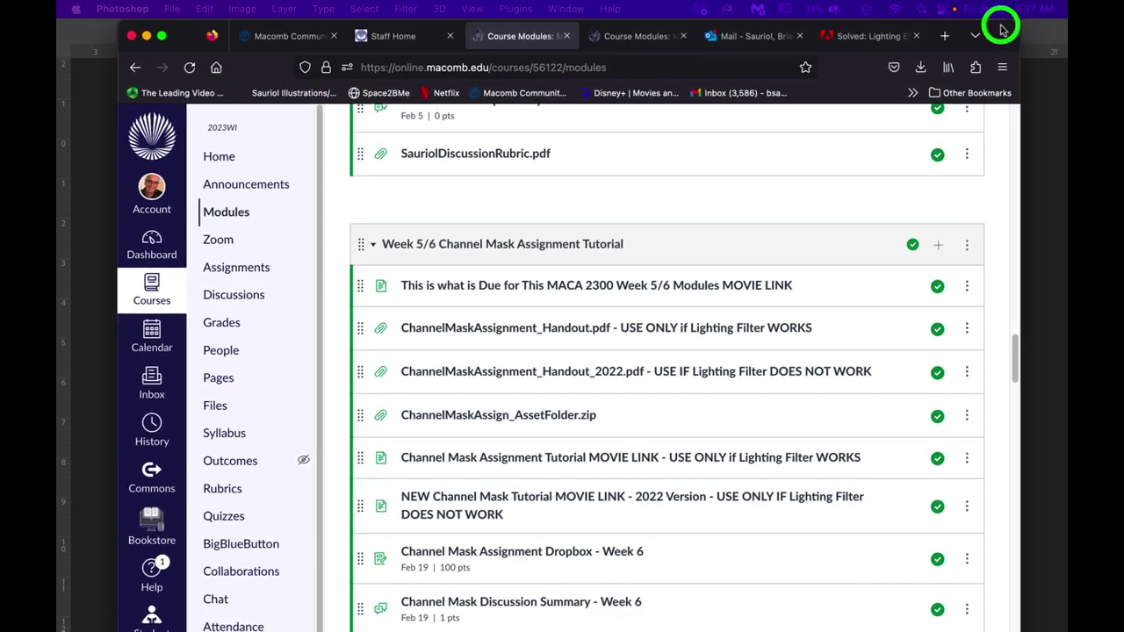
pyautogui.click(1001, 29)
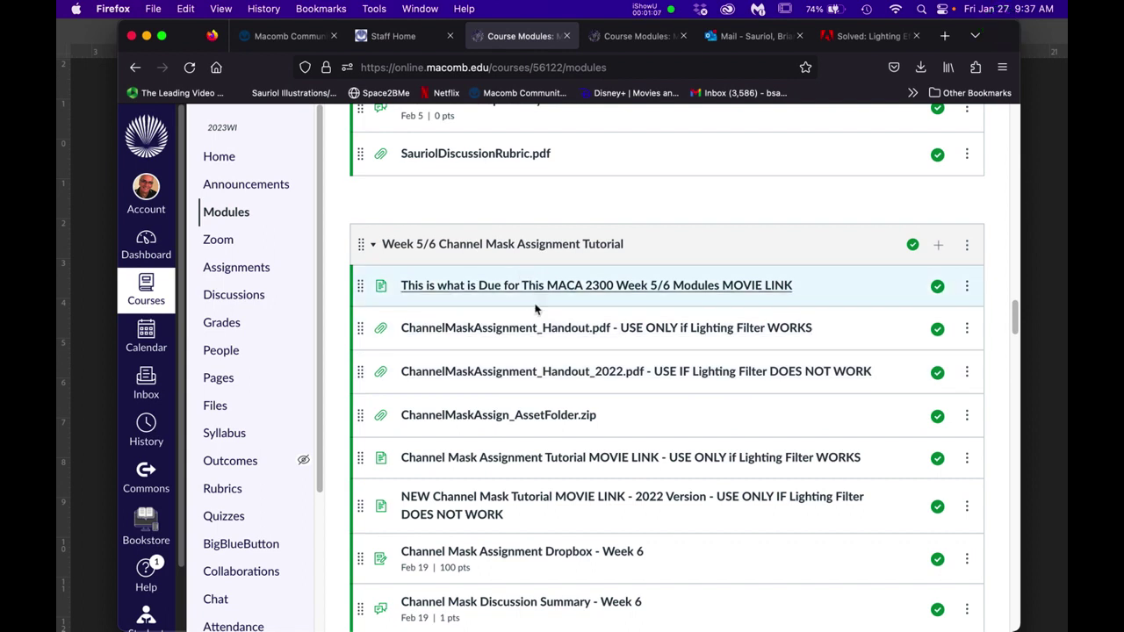
pyautogui.scroll(-2, 604, 314)
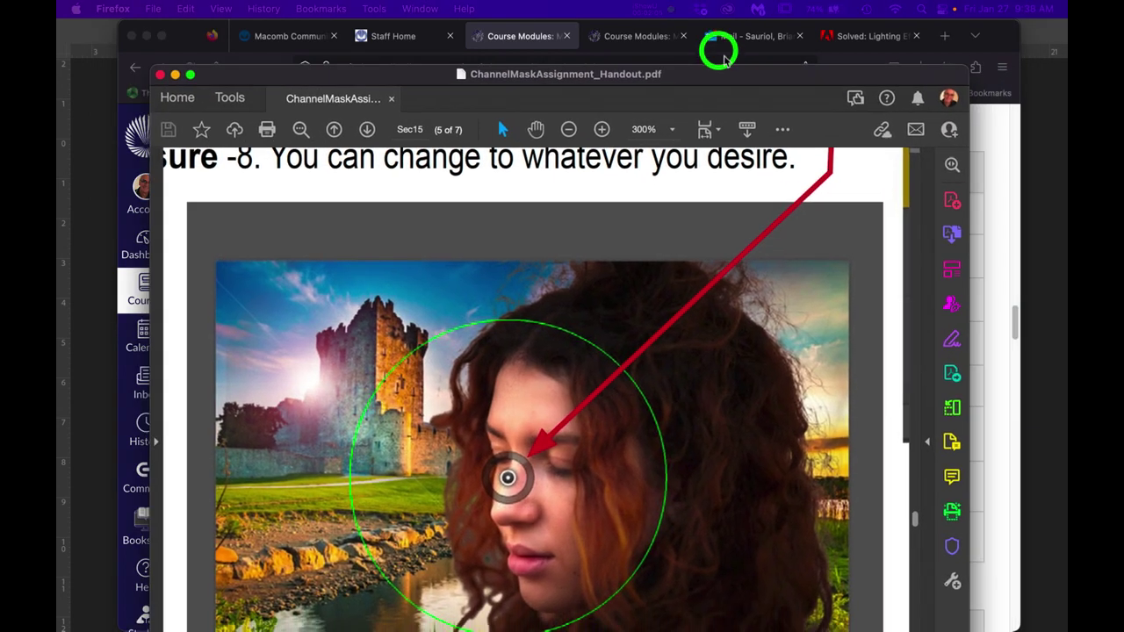
pyautogui.moveTo(717, 50); pyautogui.dragTo(729, 29)
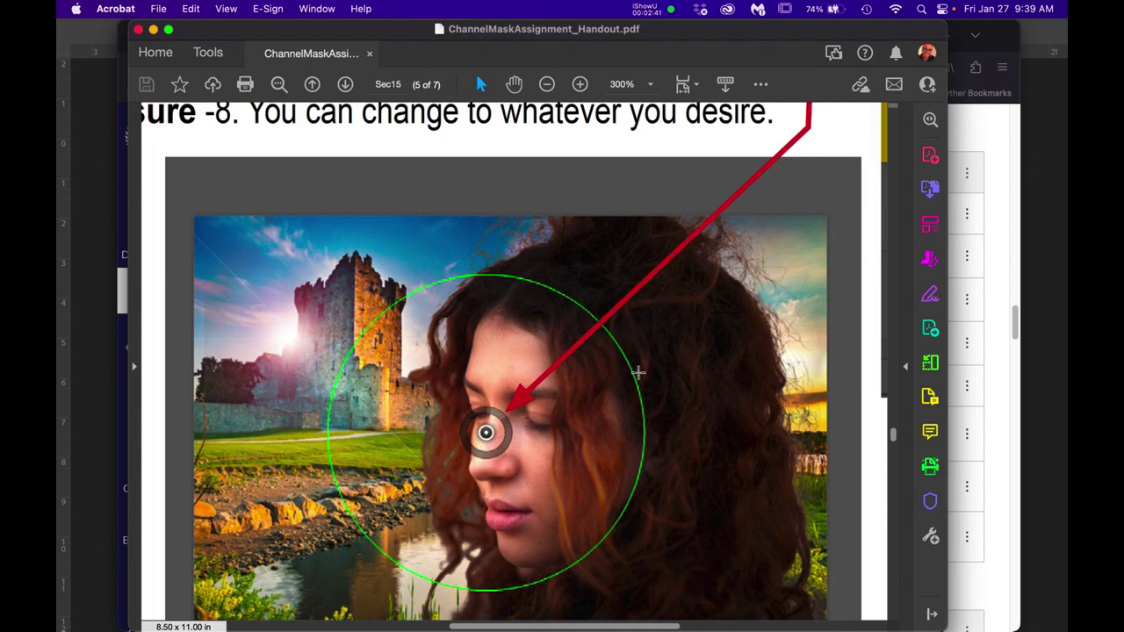
pyautogui.click(379, 31)
pyautogui.click(379, 31)
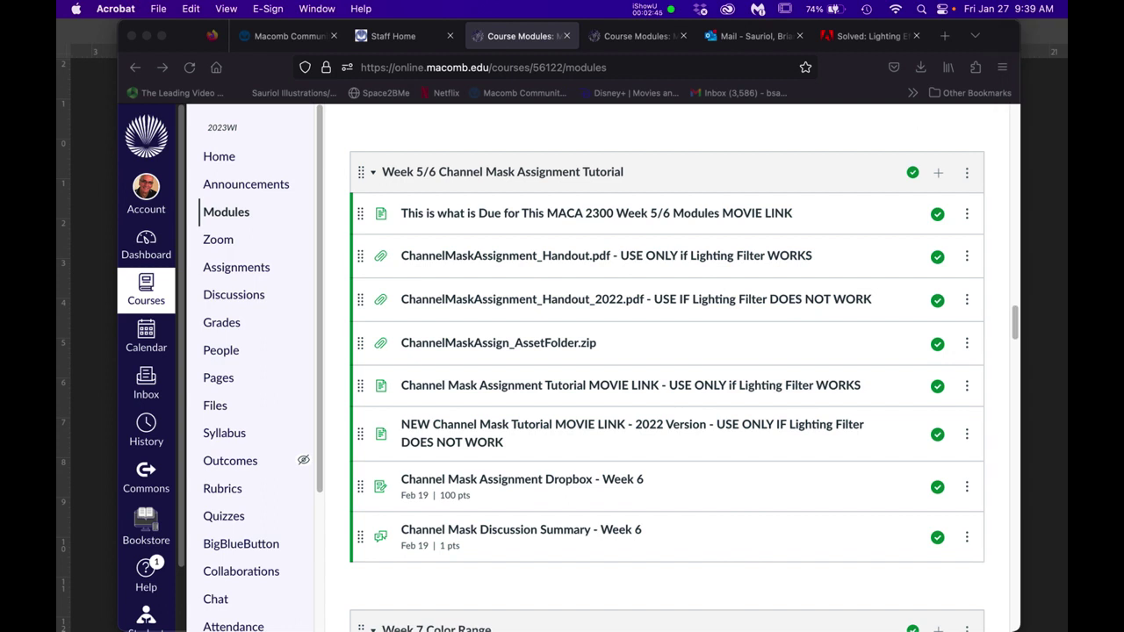
# Switch back to Photoshop and check the Technology Previews preferences, including Deactivate Native Canvas, leaving them unsaved.
pyautogui.click(91, 141)
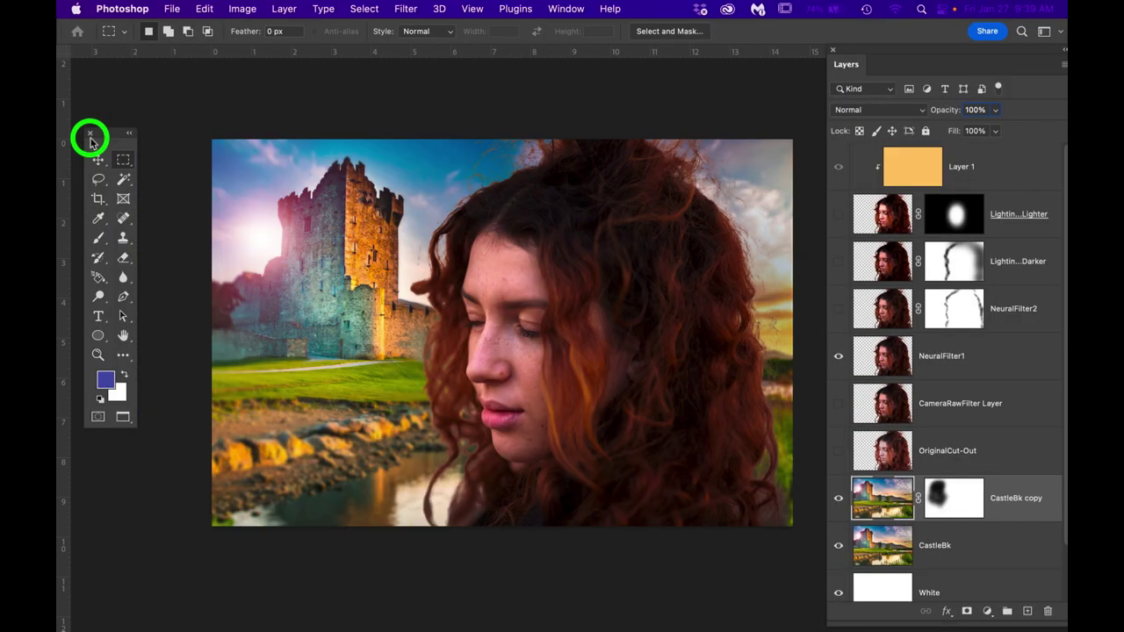
pyautogui.click(136, 10)
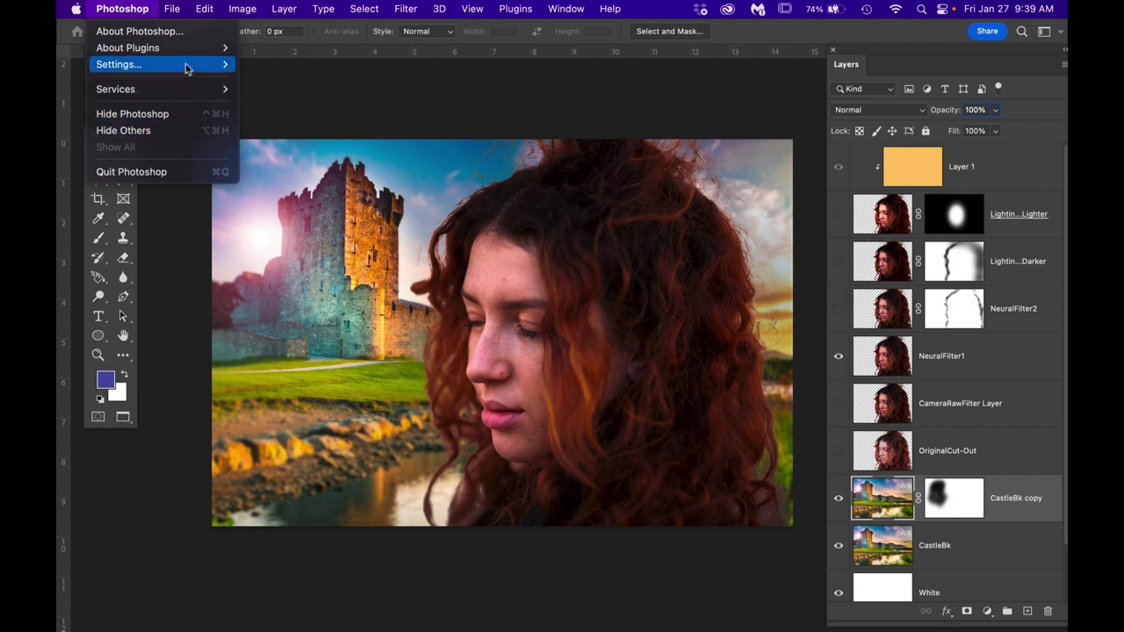
pyautogui.moveTo(194, 64)
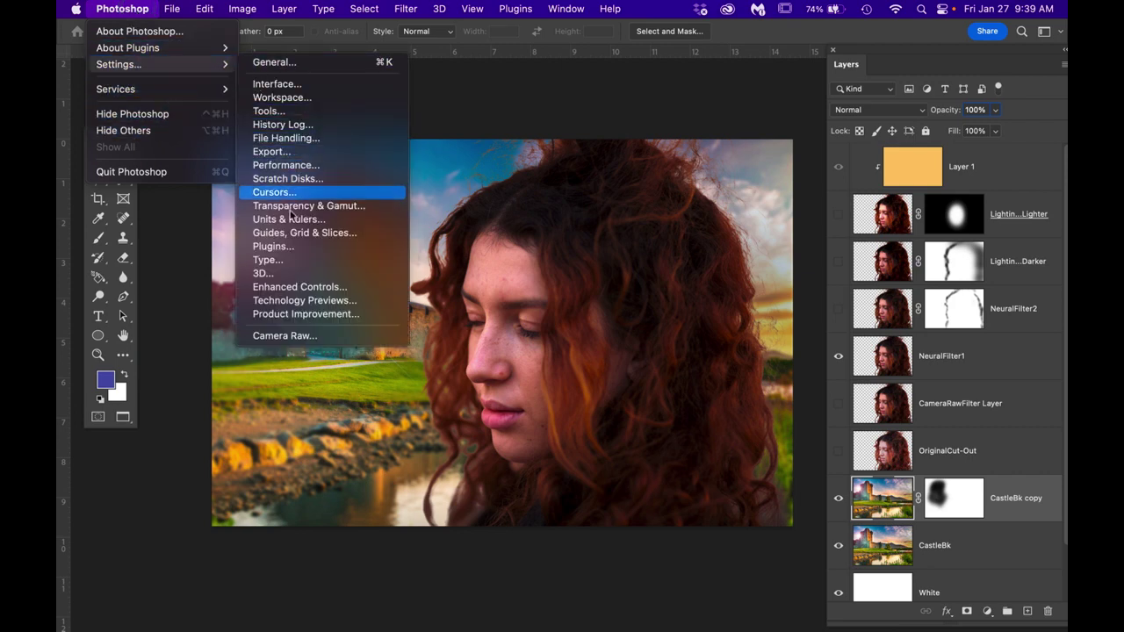
pyautogui.click(369, 303)
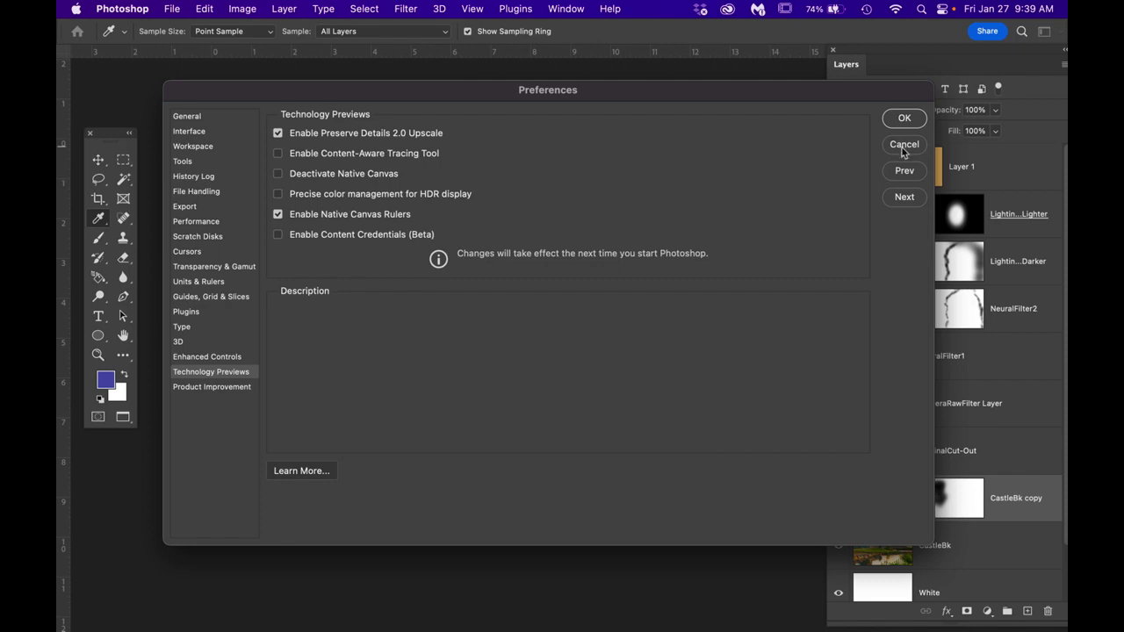
pyautogui.moveTo(302, 143)
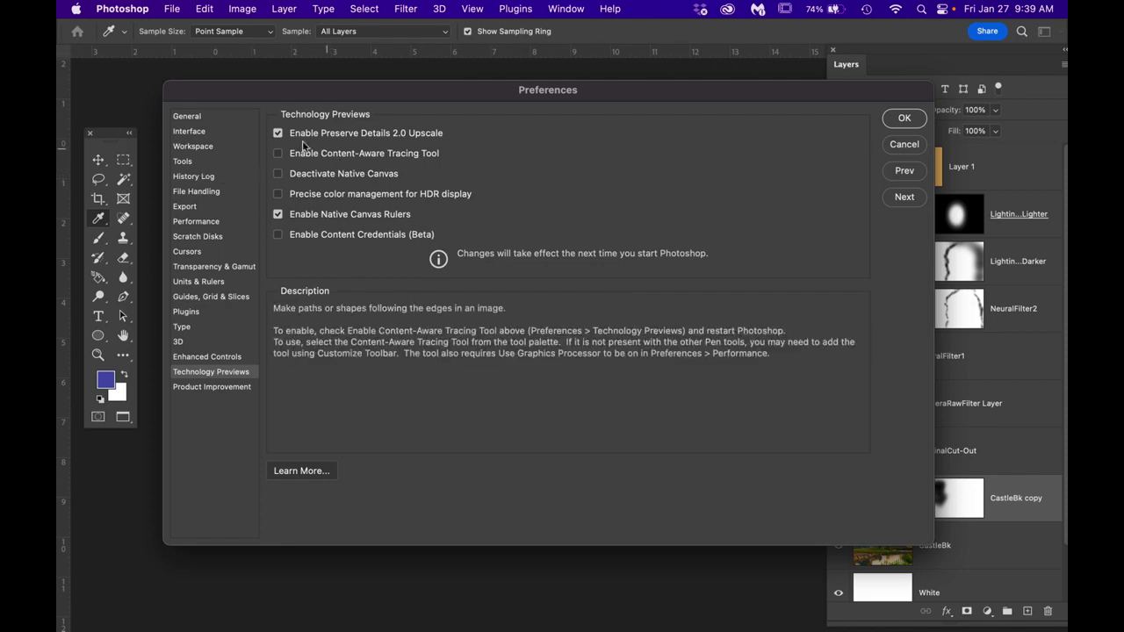
pyautogui.moveTo(285, 180)
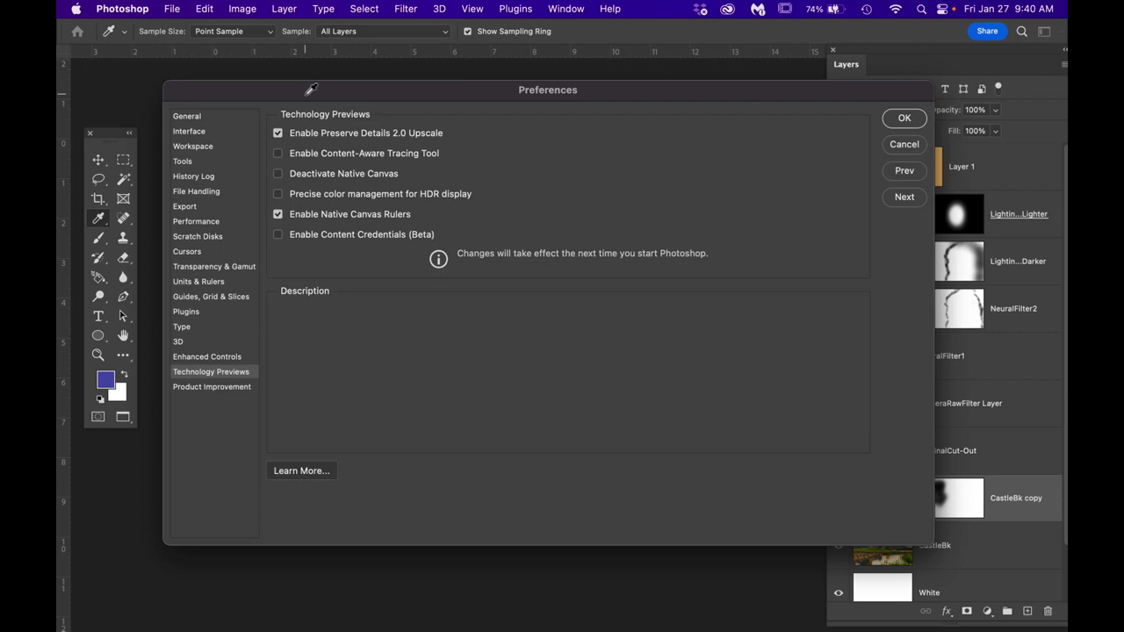
pyautogui.click(901, 149)
pyautogui.press('m')
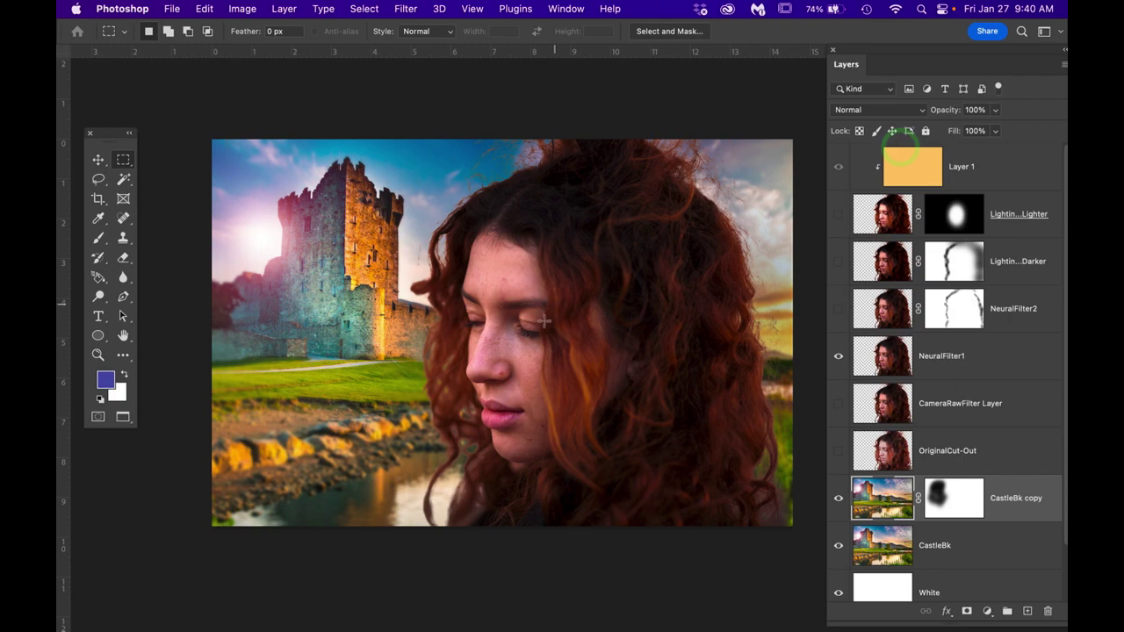
# Select the NeuralFilter1 layer, consulting the lighting example in ChannelMaskAssignment_Handout.pdf before returning to Photoshop.
pyautogui.click(1018, 356)
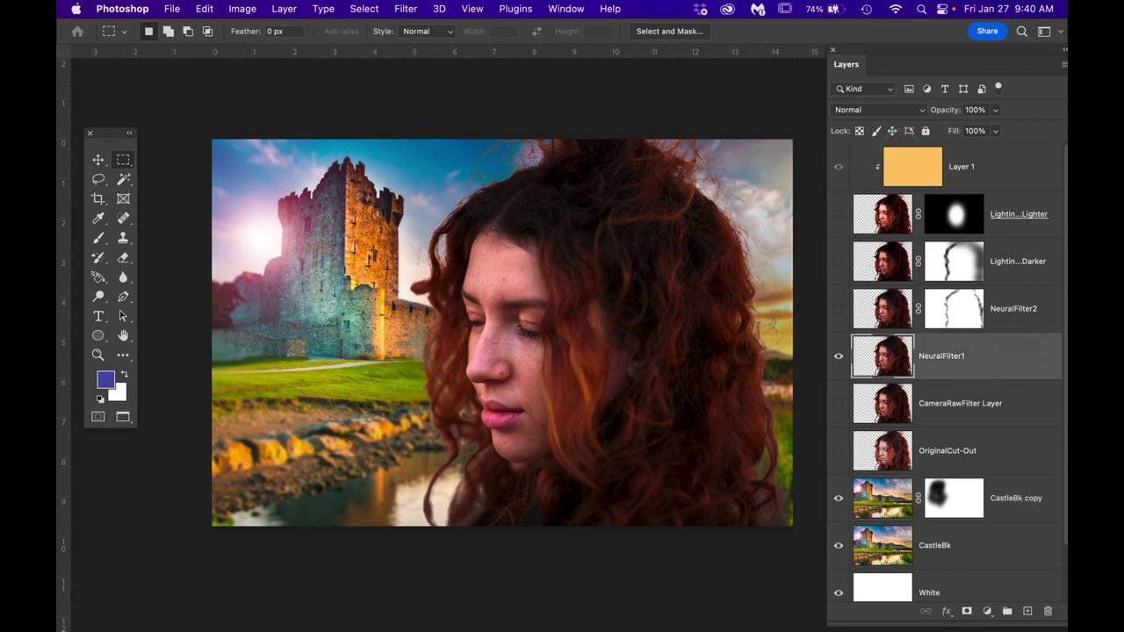
pyautogui.click(669, 25)
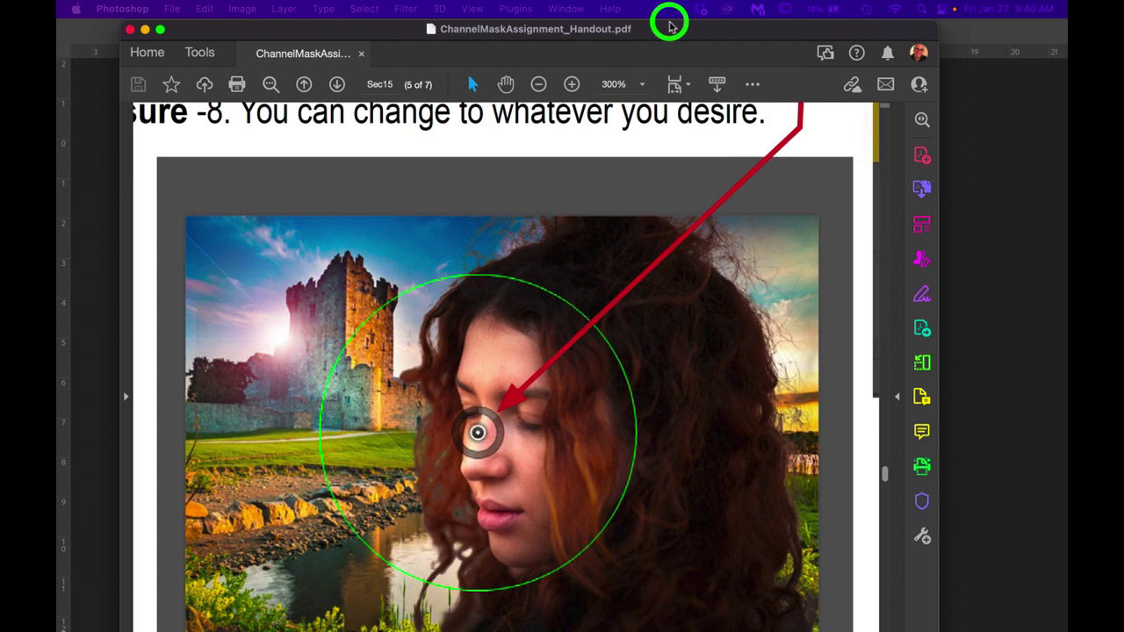
pyautogui.click(709, 80)
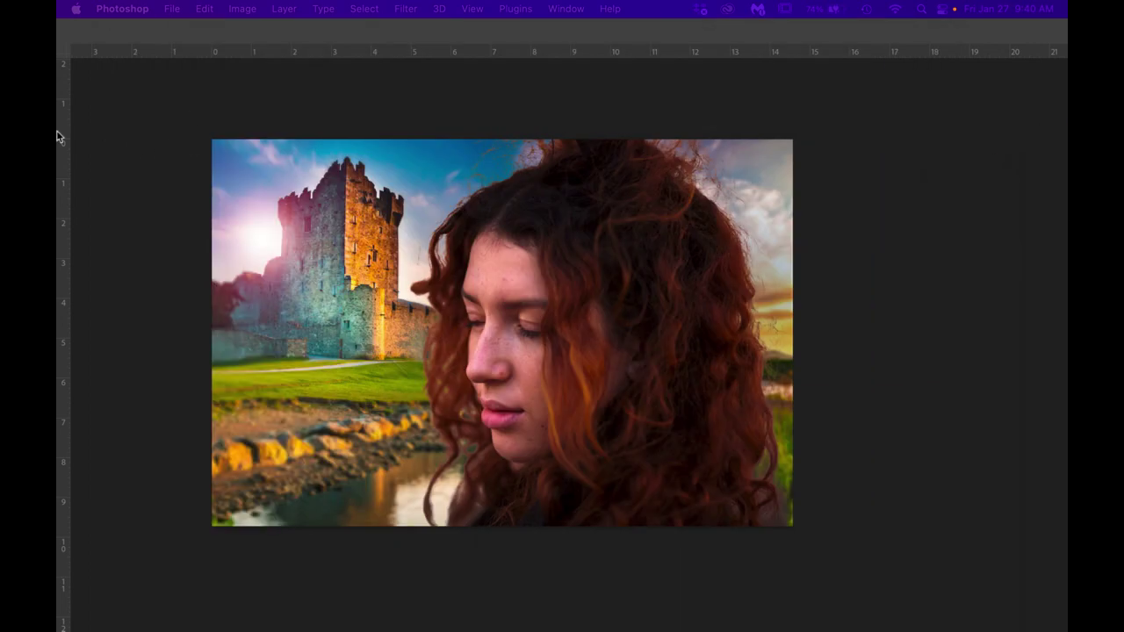
pyautogui.click(509, 85)
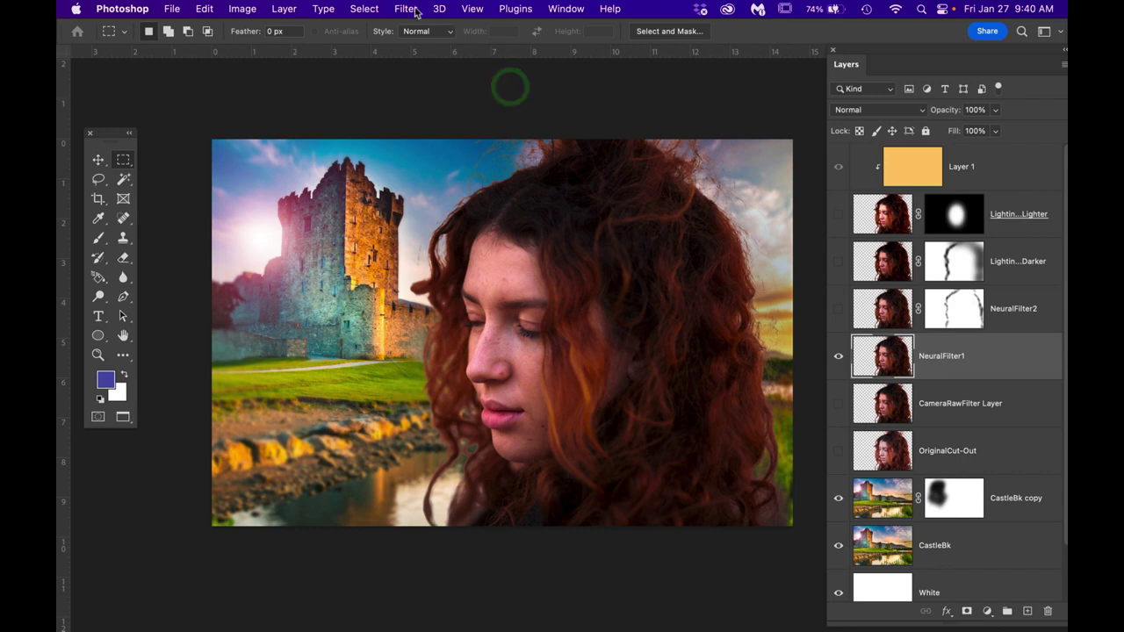
# Toggle NeuralFilter1 off and on to identify it, and open the Lighting Effects filter on that layer.
pyautogui.click(1012, 357)
pyautogui.click(837, 356)
pyautogui.click(837, 356)
pyautogui.click(995, 357)
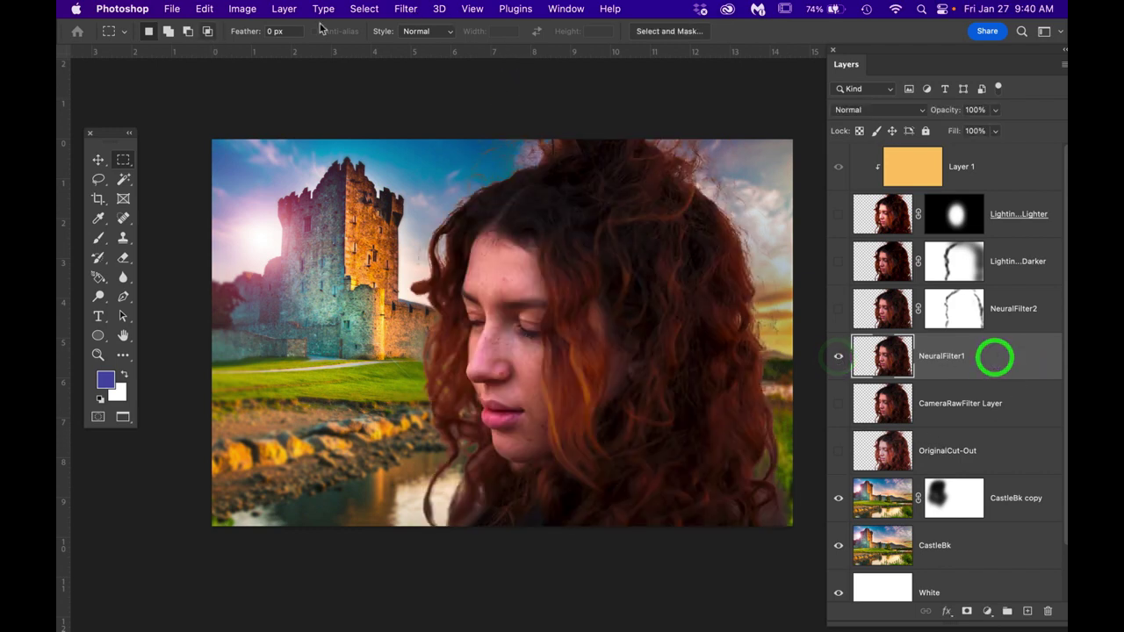
pyautogui.moveTo(404, 9); pyautogui.dragTo(683, 374)
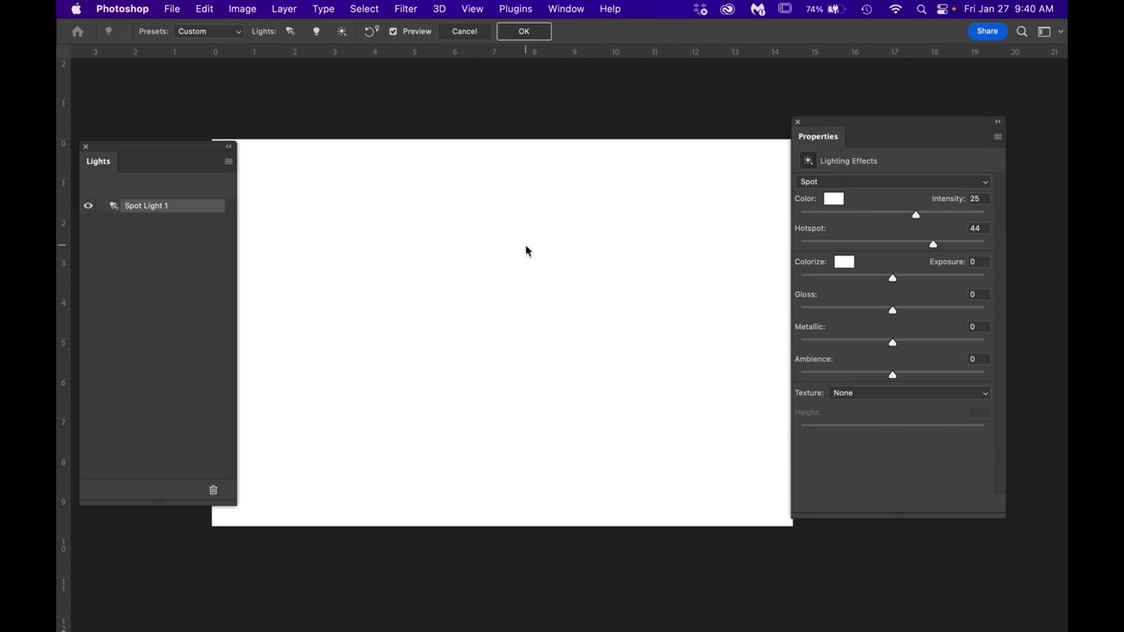
pyautogui.rightClick(70, 190)
pyautogui.click(69, 192)
pyautogui.moveTo(70, 190); pyautogui.dragTo(122, 238)
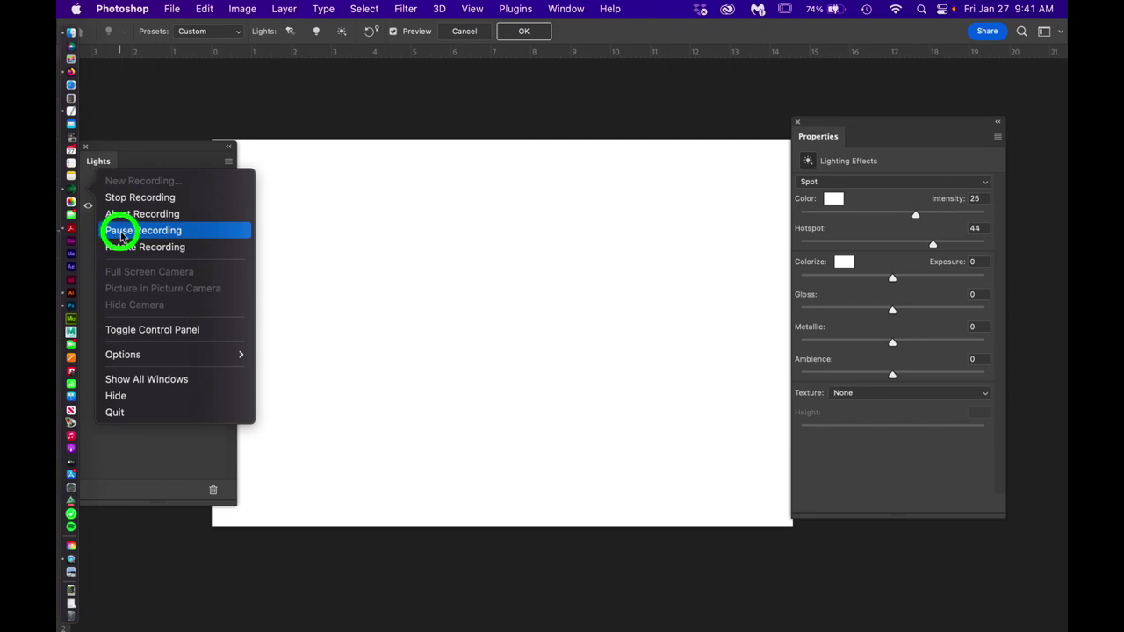
pyautogui.moveTo(121, 237); pyautogui.dragTo(122, 237)
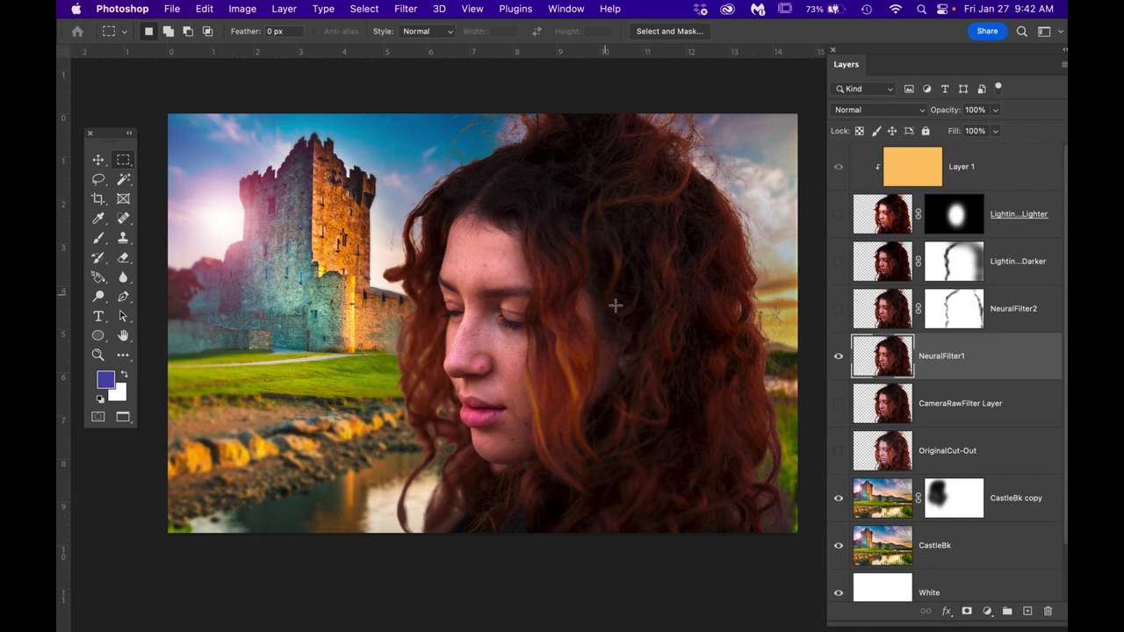
# Try the Lighting Effects filter on NeuralFilter1 with a spot light at intensity 2 and hotspot -23, and cancel it.
pyautogui.click(408, 9)
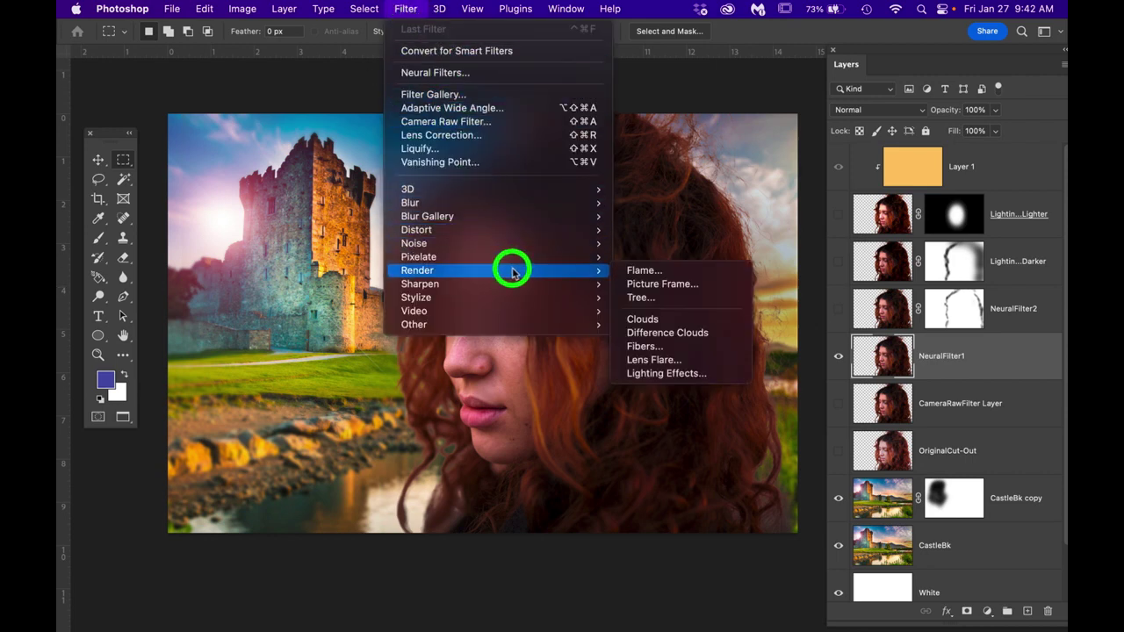
pyautogui.moveTo(602, 274)
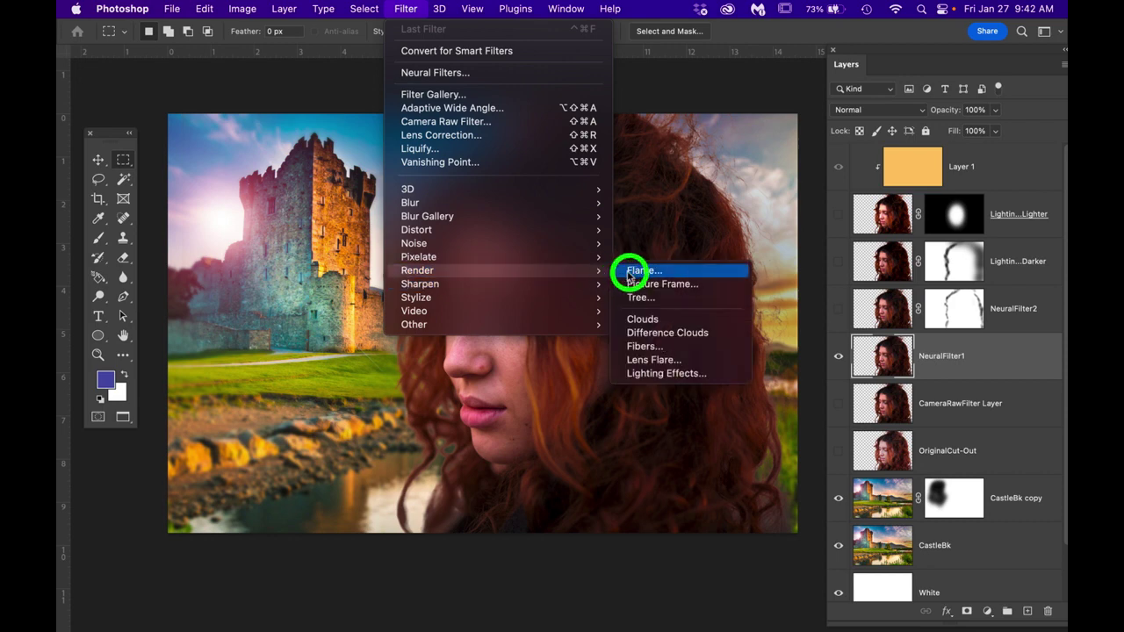
pyautogui.click(671, 376)
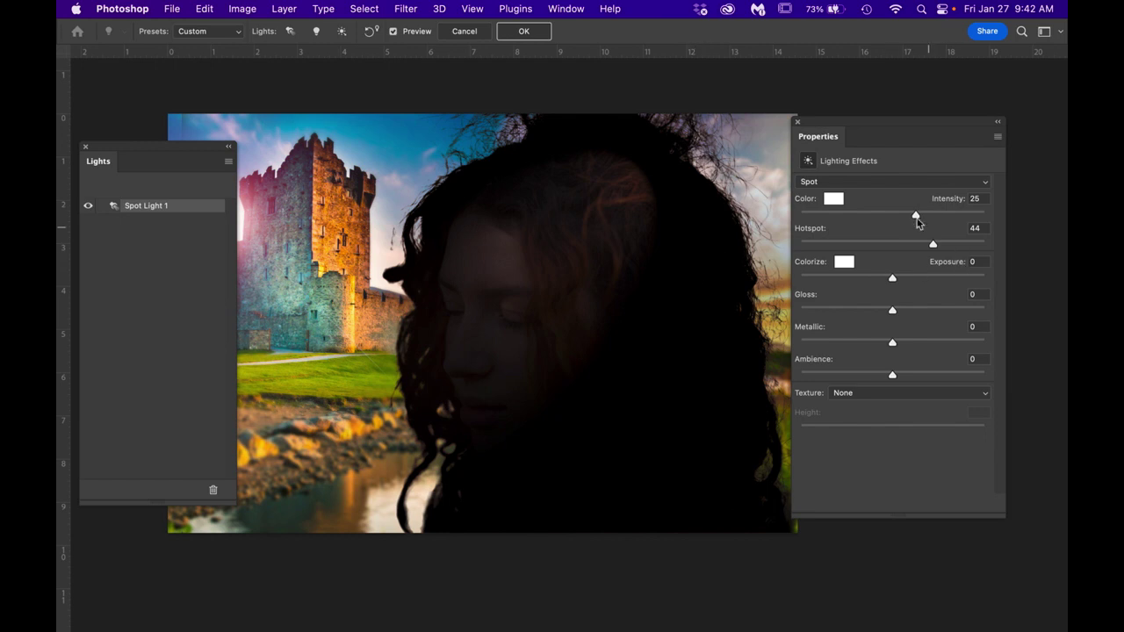
pyautogui.moveTo(917, 215); pyautogui.dragTo(893, 216)
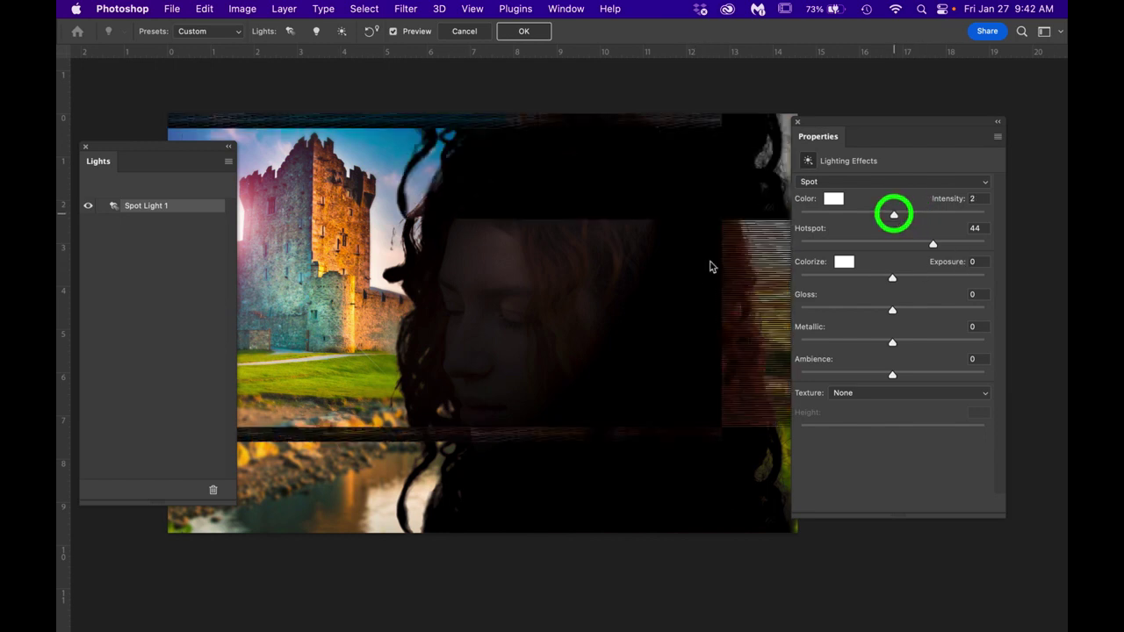
pyautogui.moveTo(933, 248); pyautogui.dragTo(871, 245)
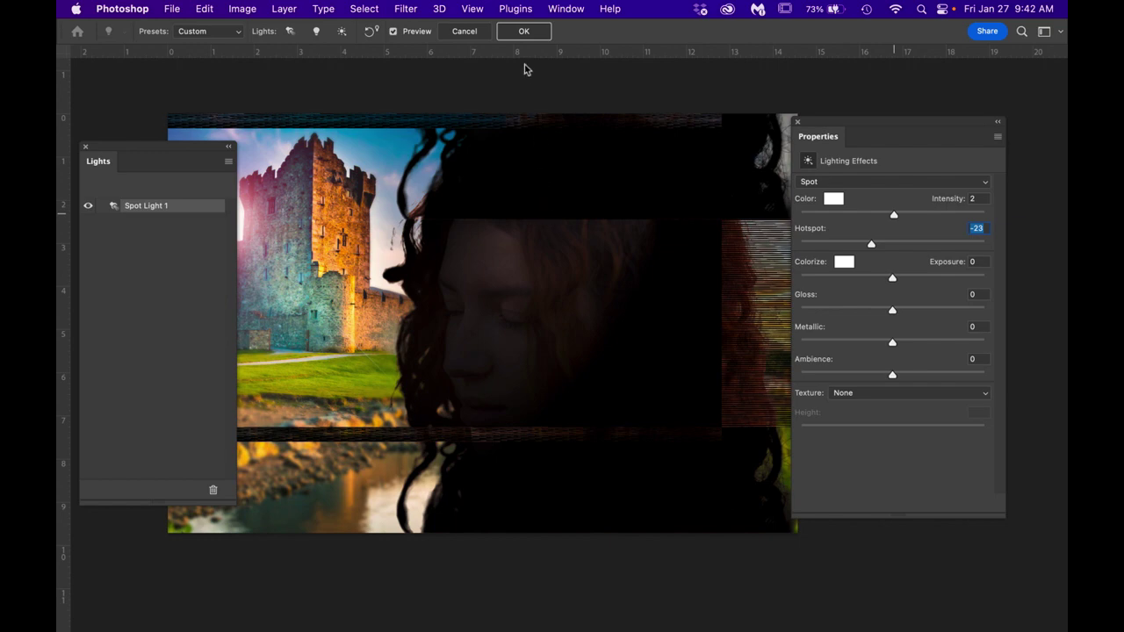
pyautogui.click(465, 32)
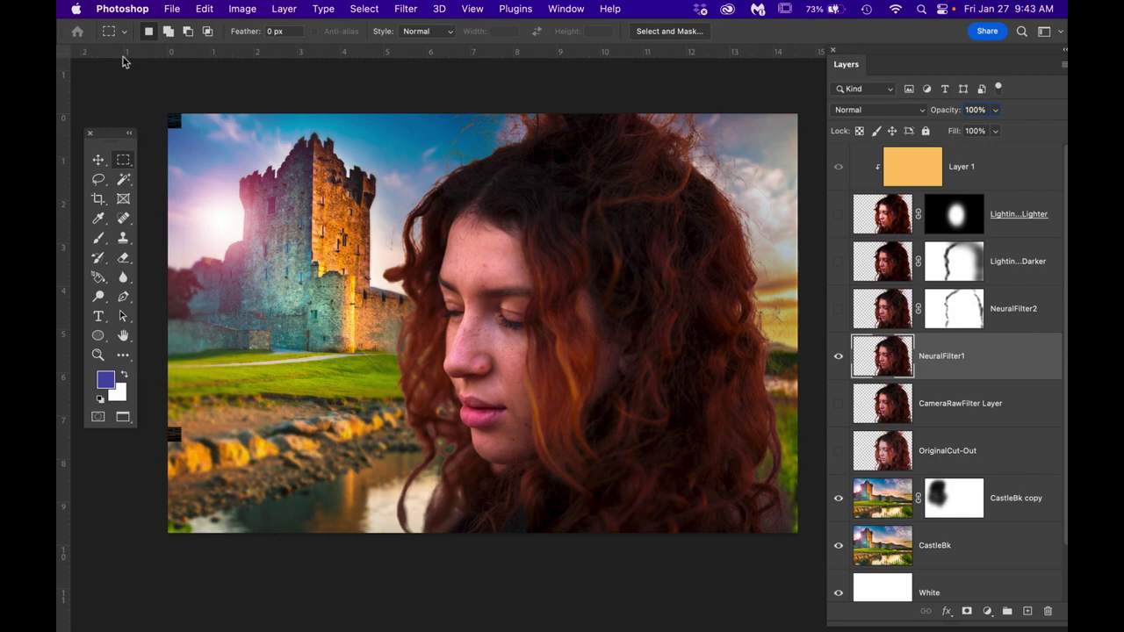
# Switch to Finder and open WomanHair2.jpg from ChannelMaskAssign_AssetFolder in Photoshop.
pyautogui.press('Tab')
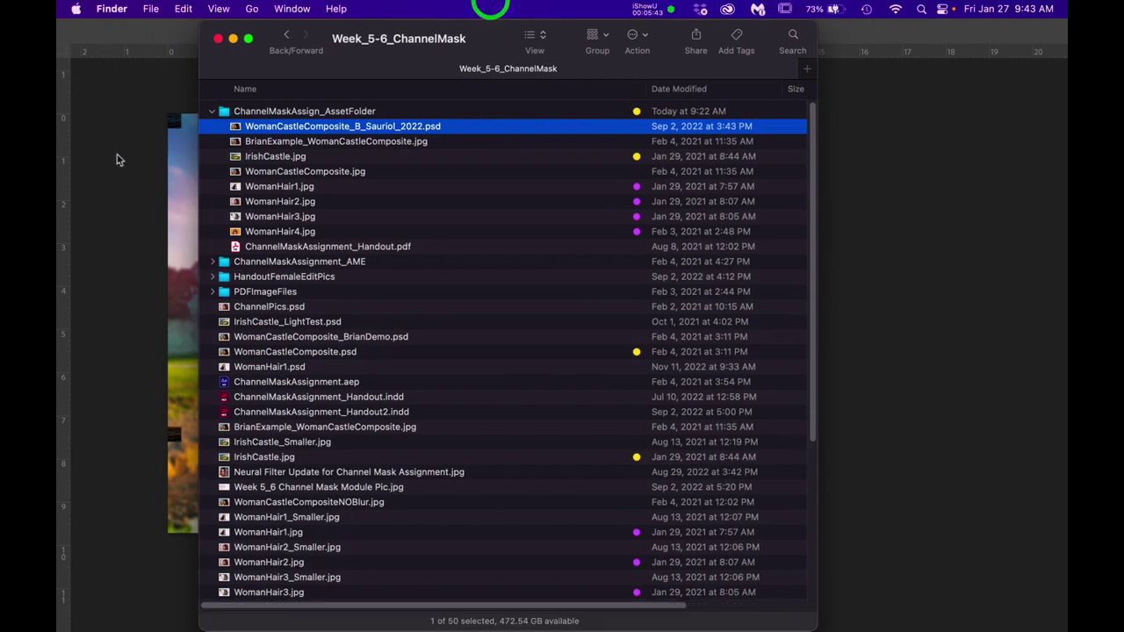
pyautogui.click(231, 141)
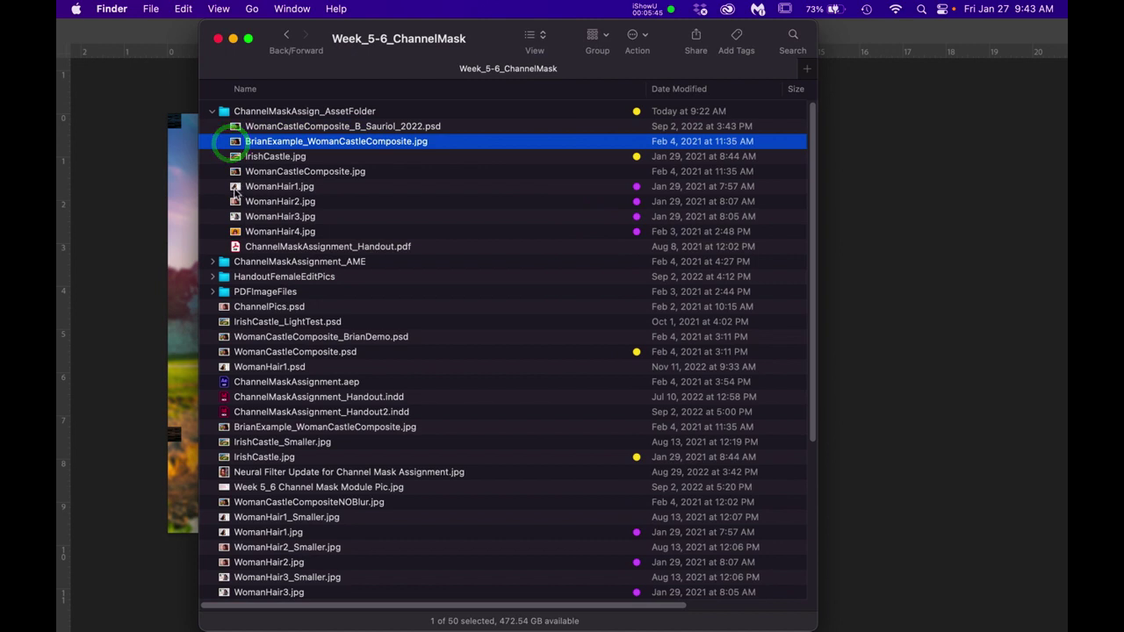
pyautogui.click(234, 171)
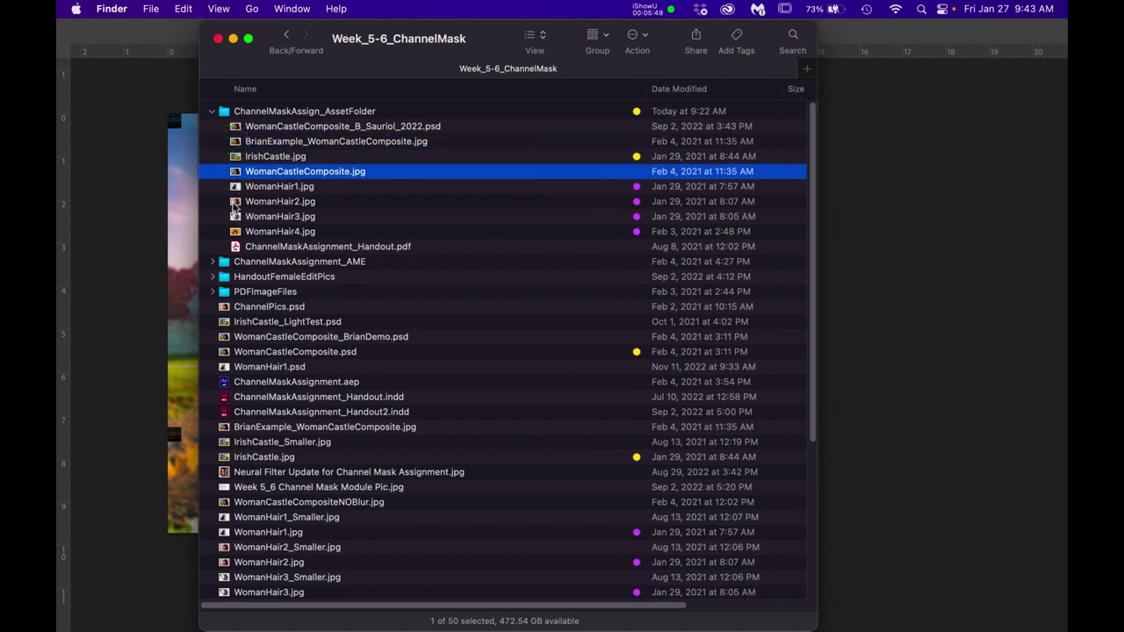
pyautogui.click(232, 202)
pyautogui.press('space')
pyautogui.press('space')
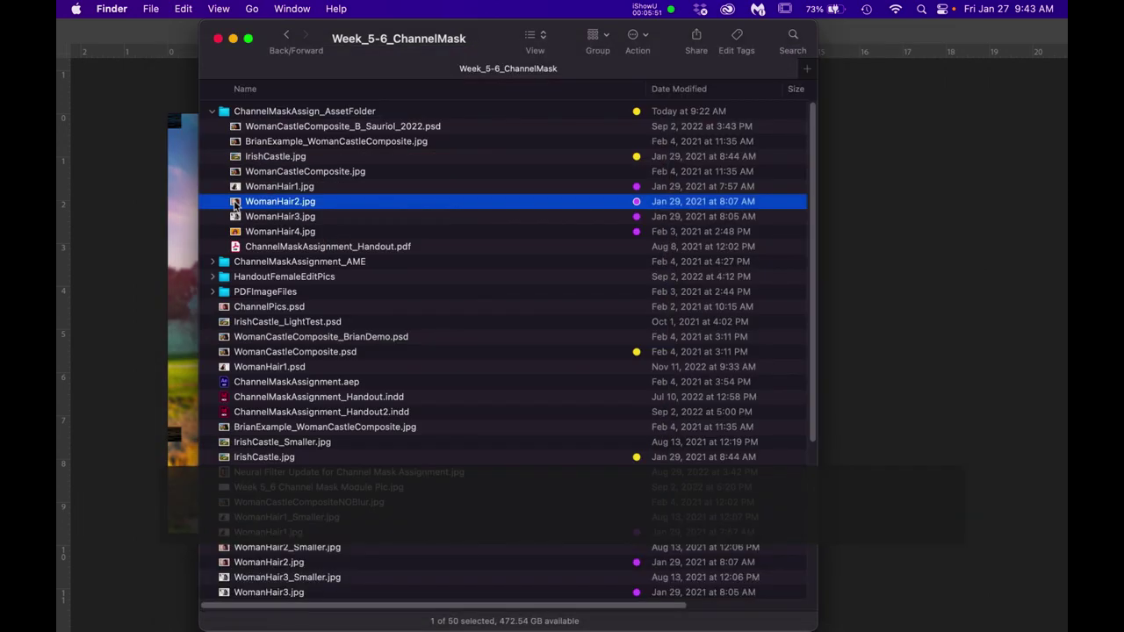
pyautogui.doubleClick(236, 202)
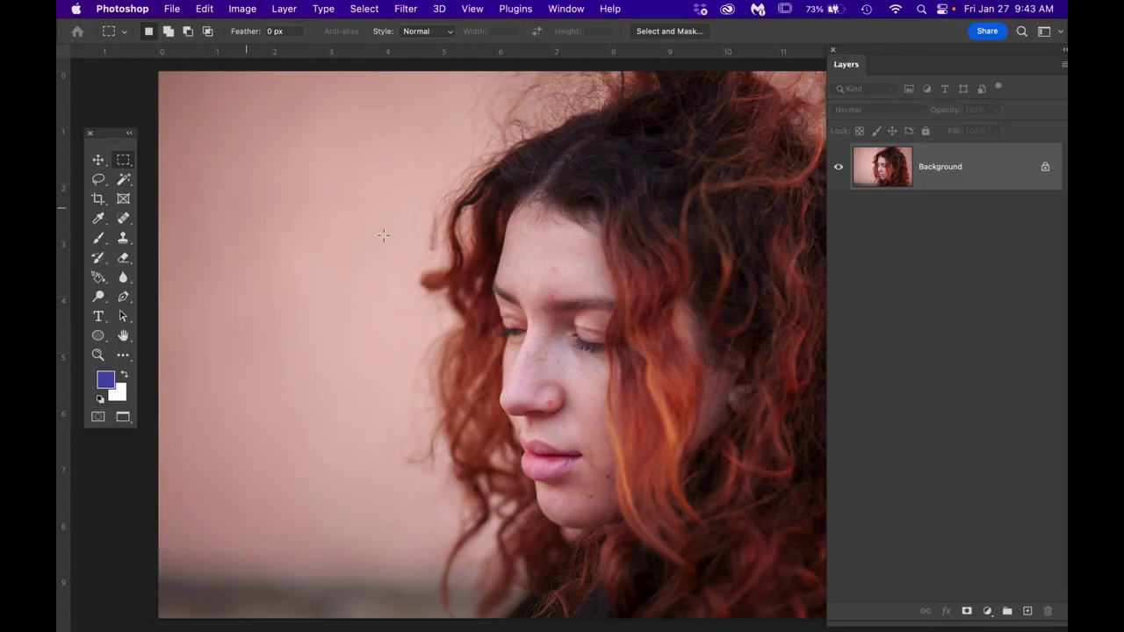
# Try the Lighting Effects filter on the WomanHair2.jpg background, comparing with the handout's lighting example, and cancel the filter.
pyautogui.click(406, 9)
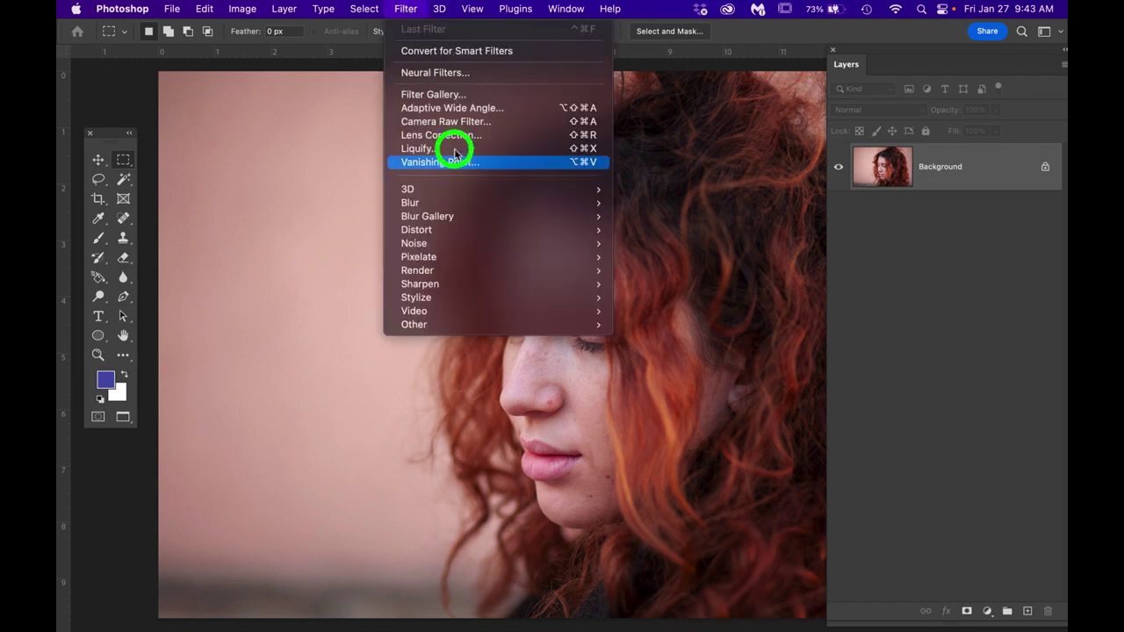
pyautogui.moveTo(521, 269)
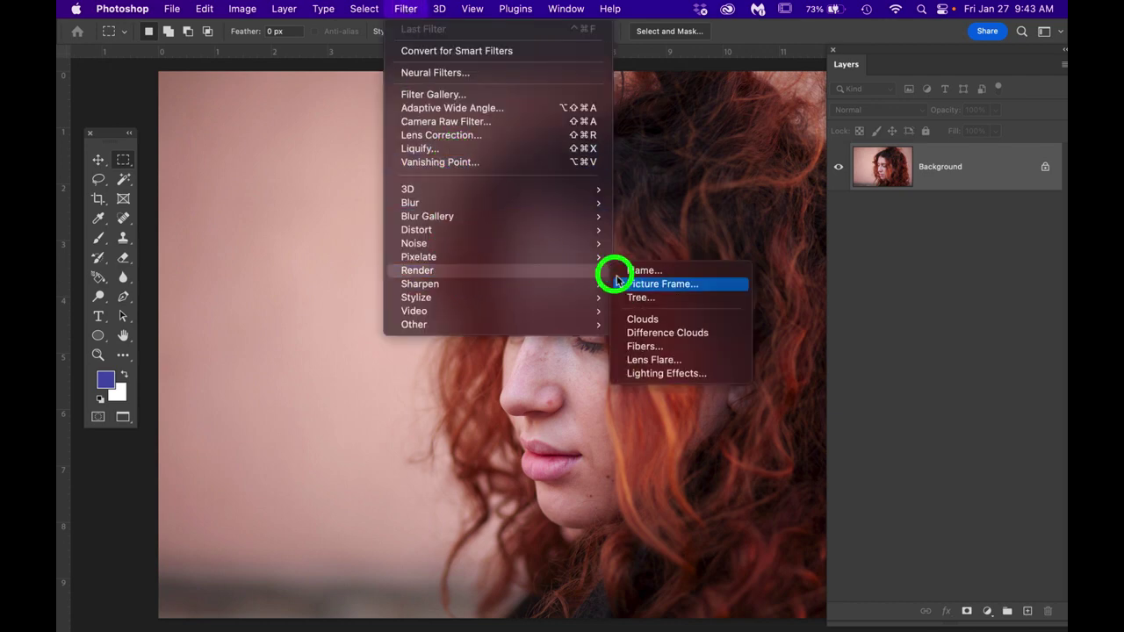
pyautogui.click(698, 374)
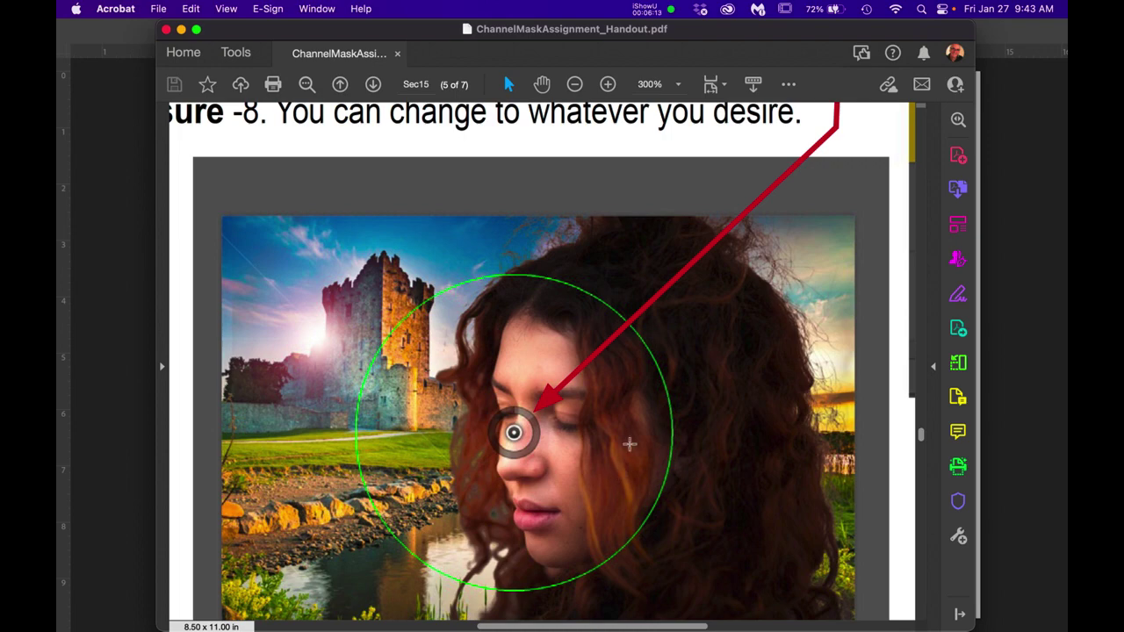
pyautogui.click(290, 30)
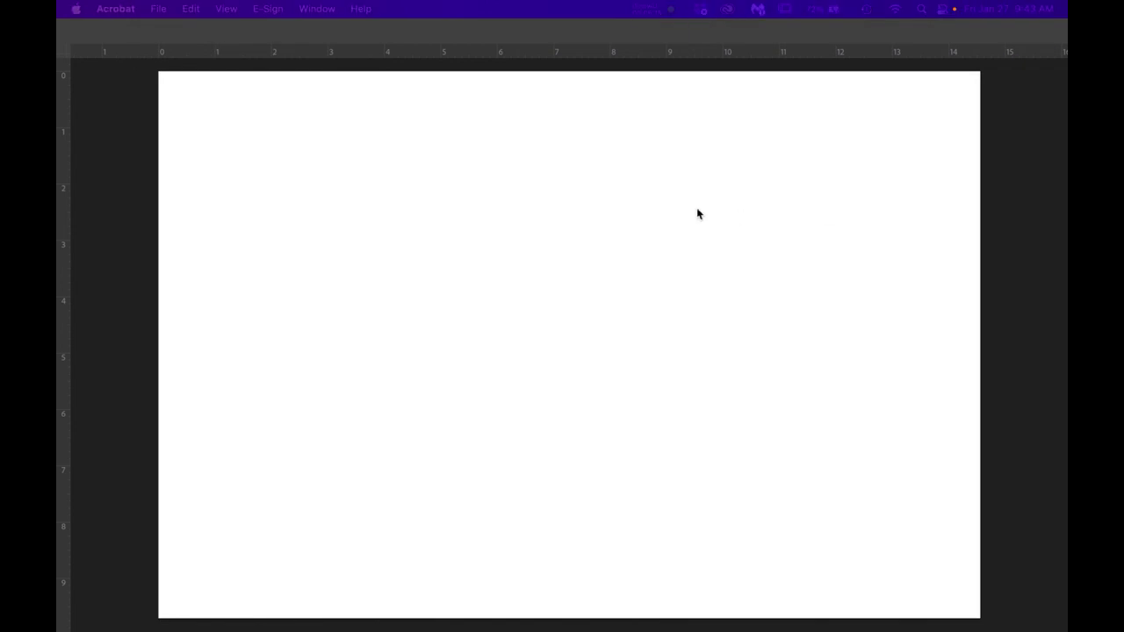
pyautogui.click(630, 236)
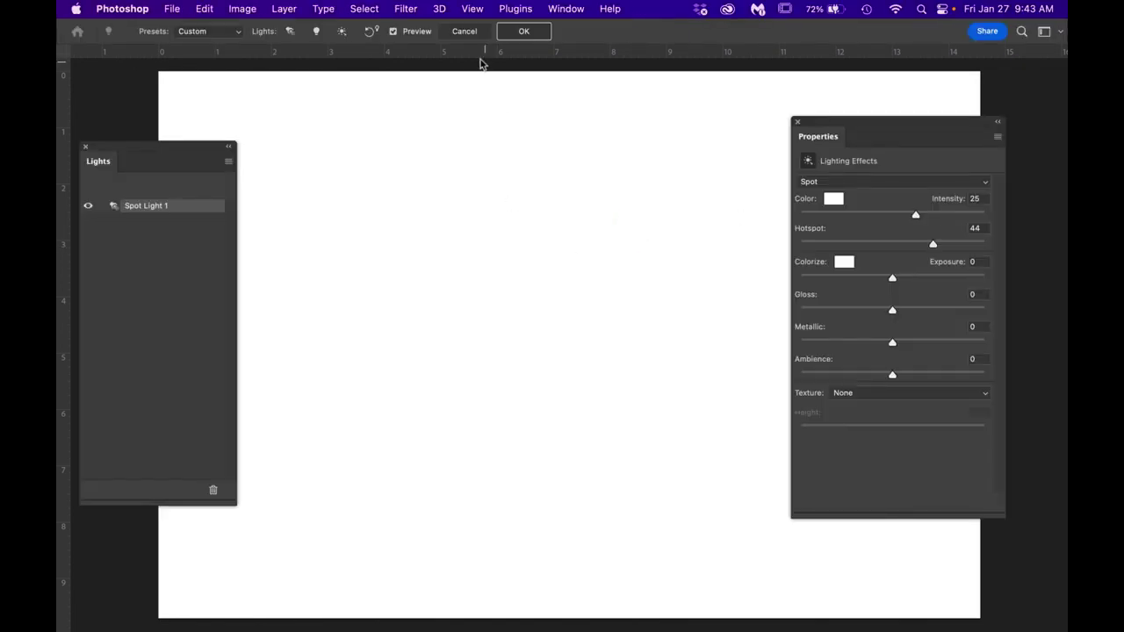
pyautogui.click(465, 31)
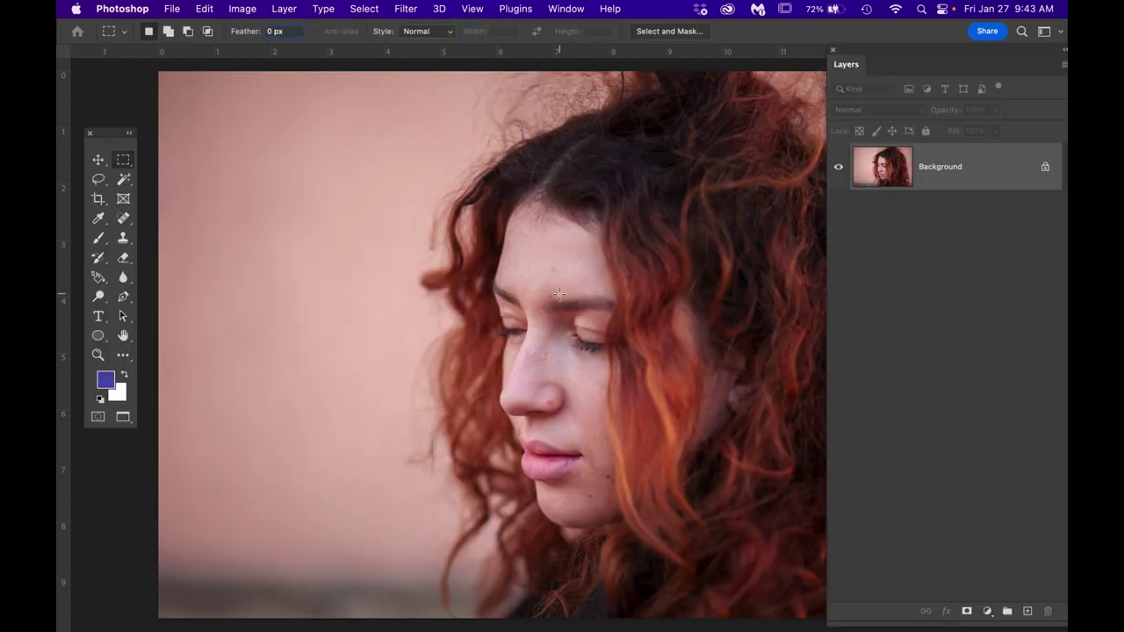
# Quit Photoshop without saving changes to WomanHair2.jpg or the woman-and-castle composite.
pyautogui.moveTo(144, 11); pyautogui.dragTo(151, 176)
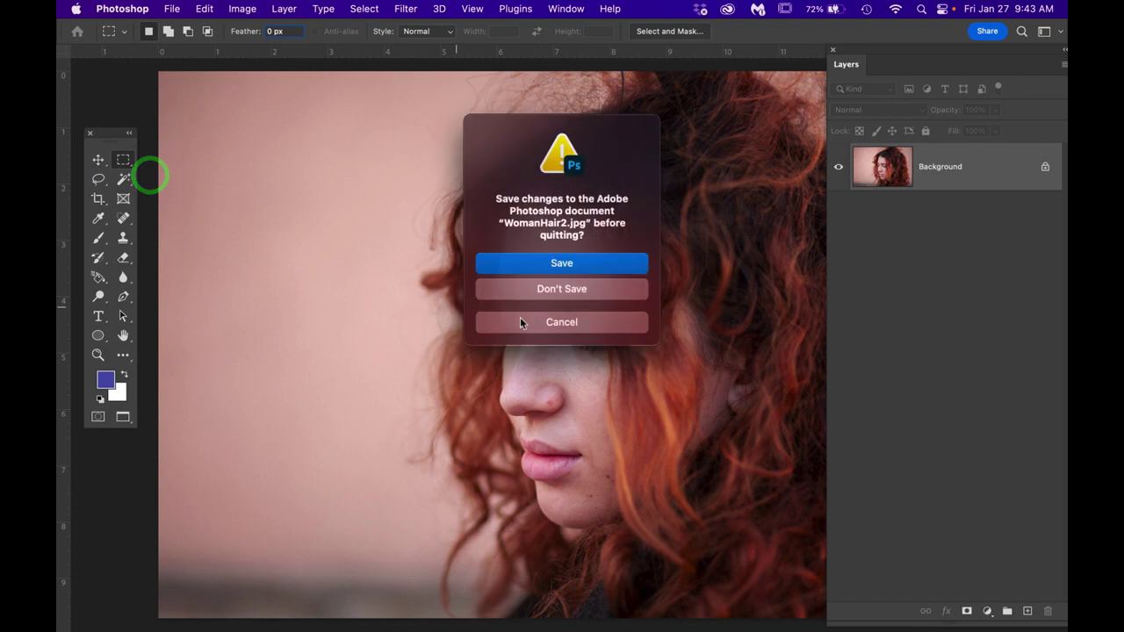
pyautogui.click(549, 290)
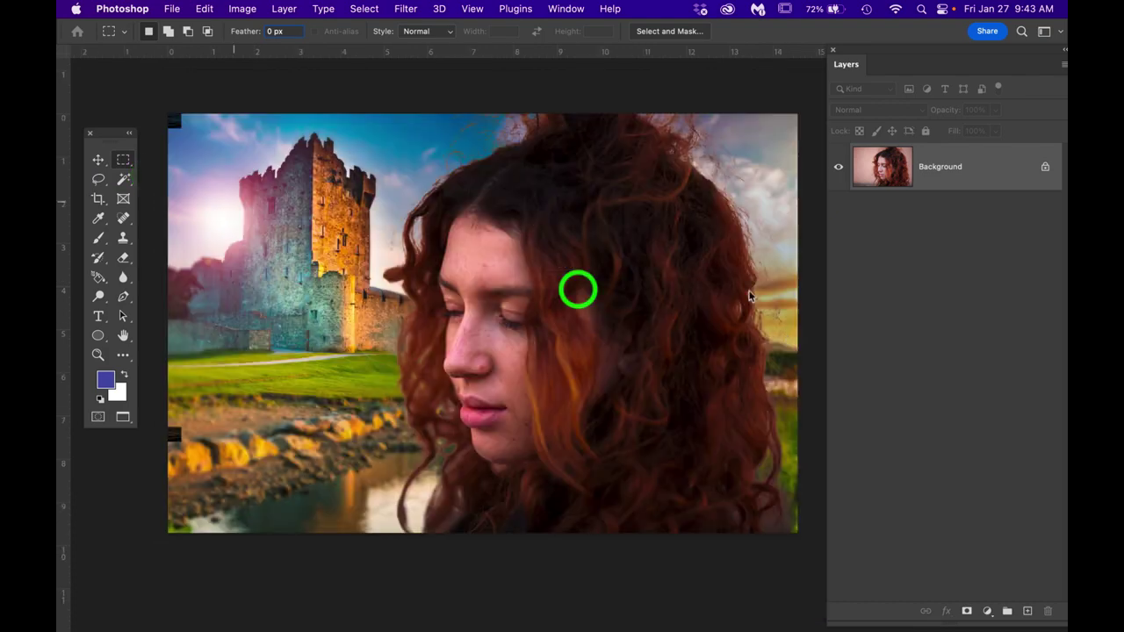
pyautogui.press('super+q')
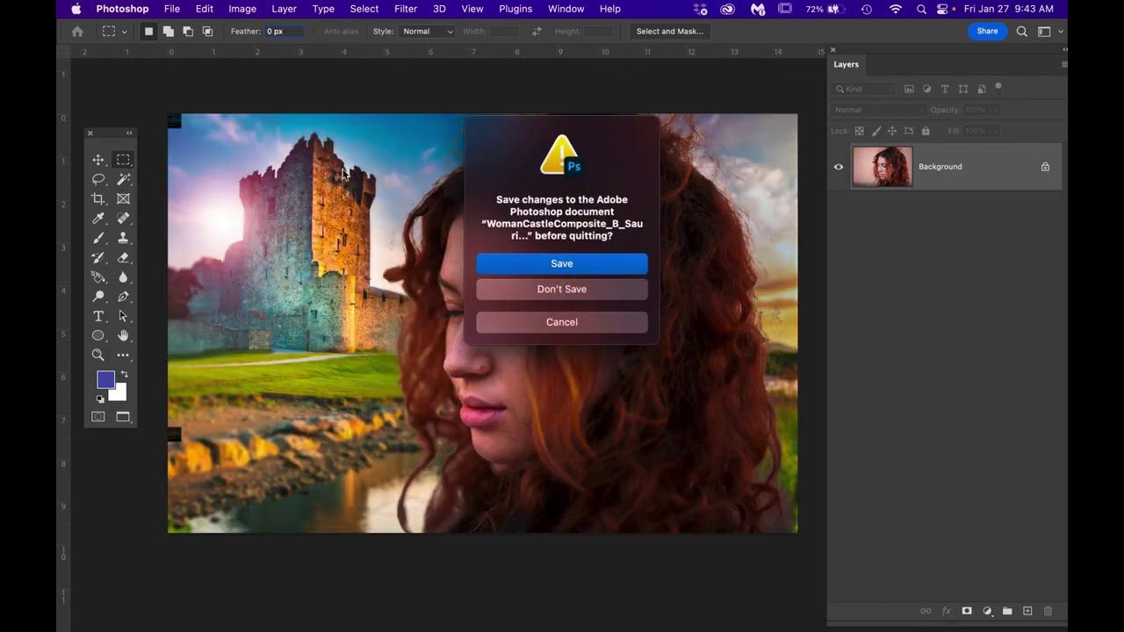
pyautogui.click(572, 290)
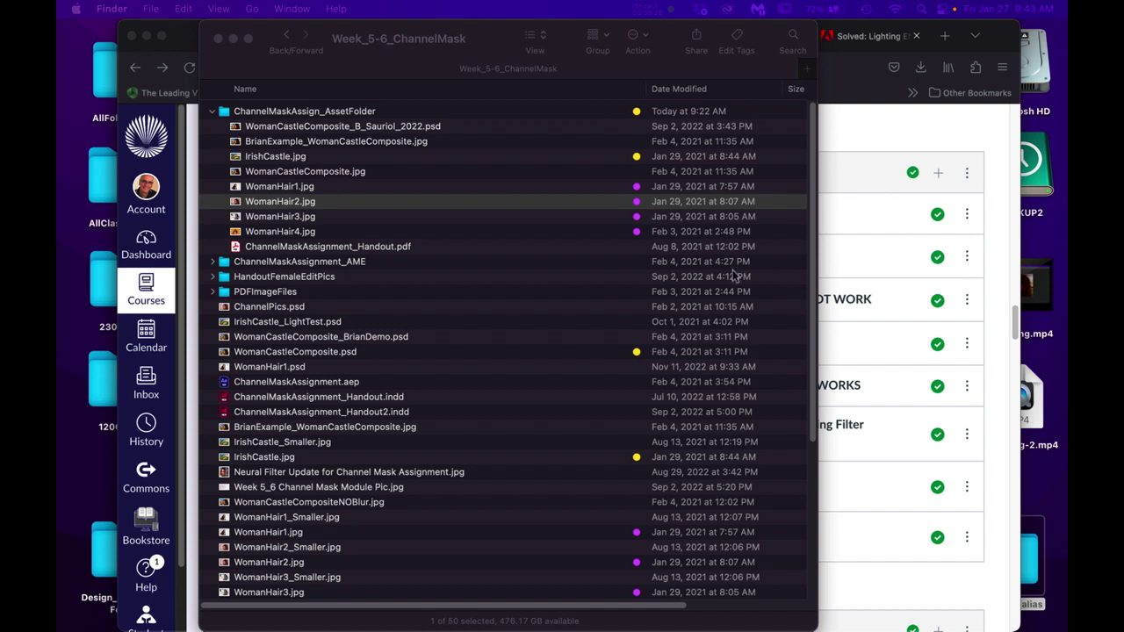
# Switch to ChannelMaskAssignment_Handout.pdf and examine the lighting and color correction instructions, the page 2 channel steps, and the woman's cut-out image.
pyautogui.click(842, 265)
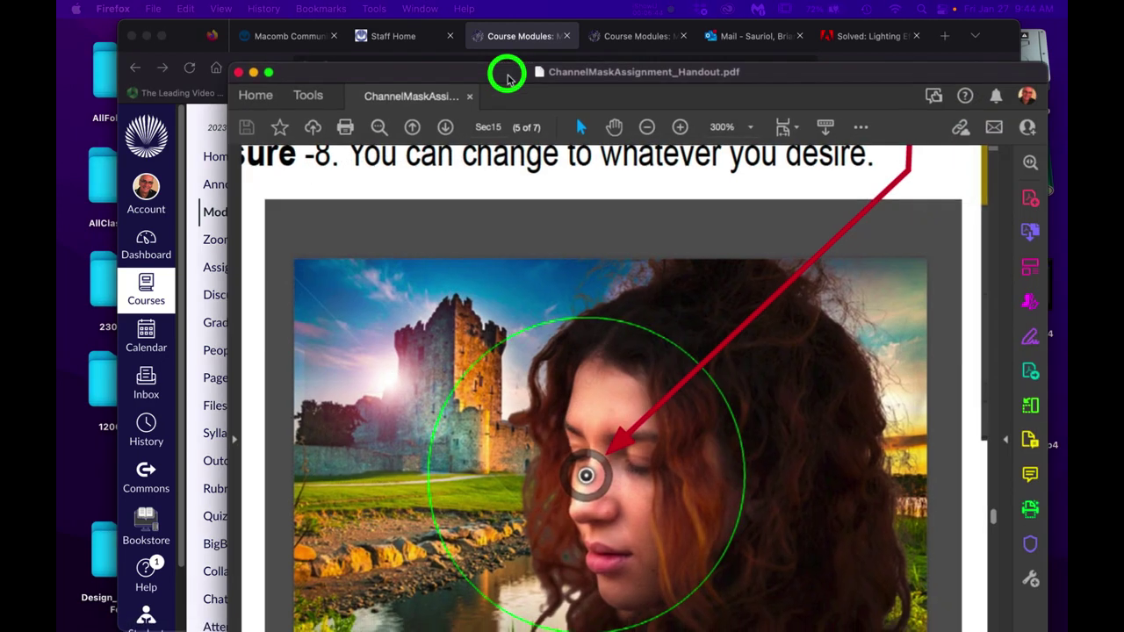
pyautogui.moveTo(509, 68); pyautogui.dragTo(410, 29)
pyautogui.scroll(5, 482, 435)
pyautogui.scroll(5, 482, 436)
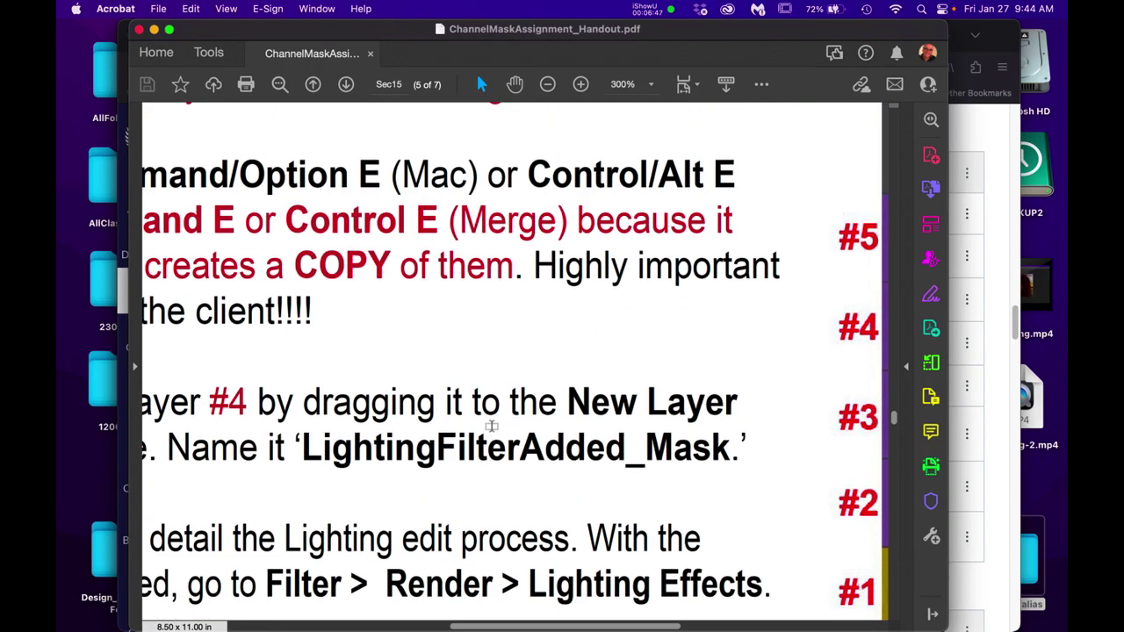
pyautogui.scroll(-5, 490, 428)
pyautogui.scroll(15, 490, 427)
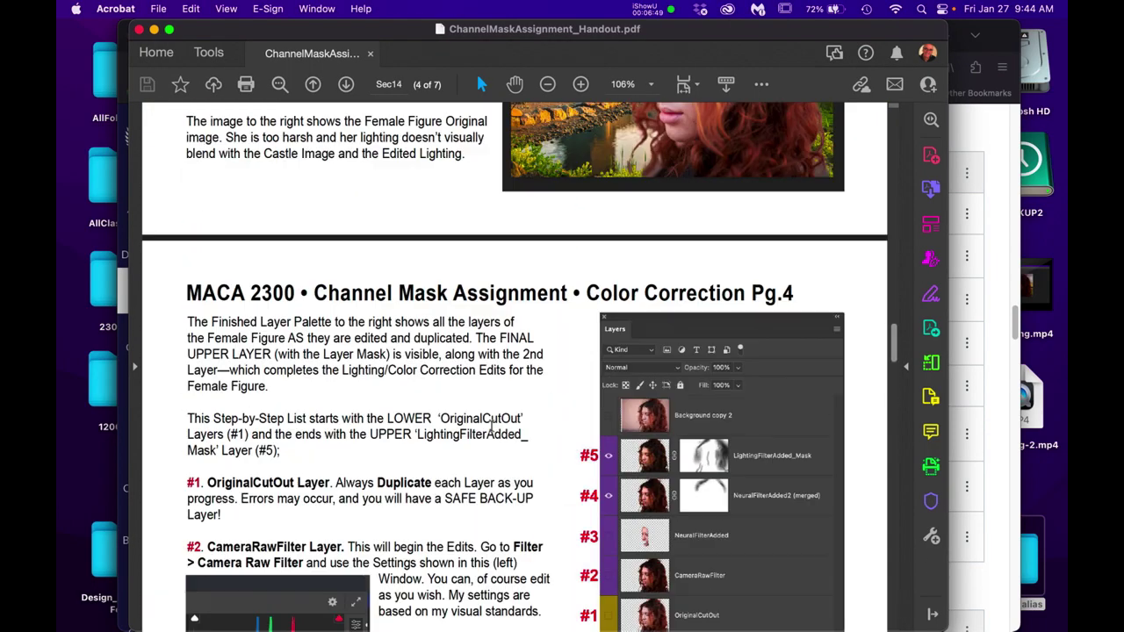
pyautogui.scroll(10, 492, 427)
pyautogui.scroll(10, 492, 425)
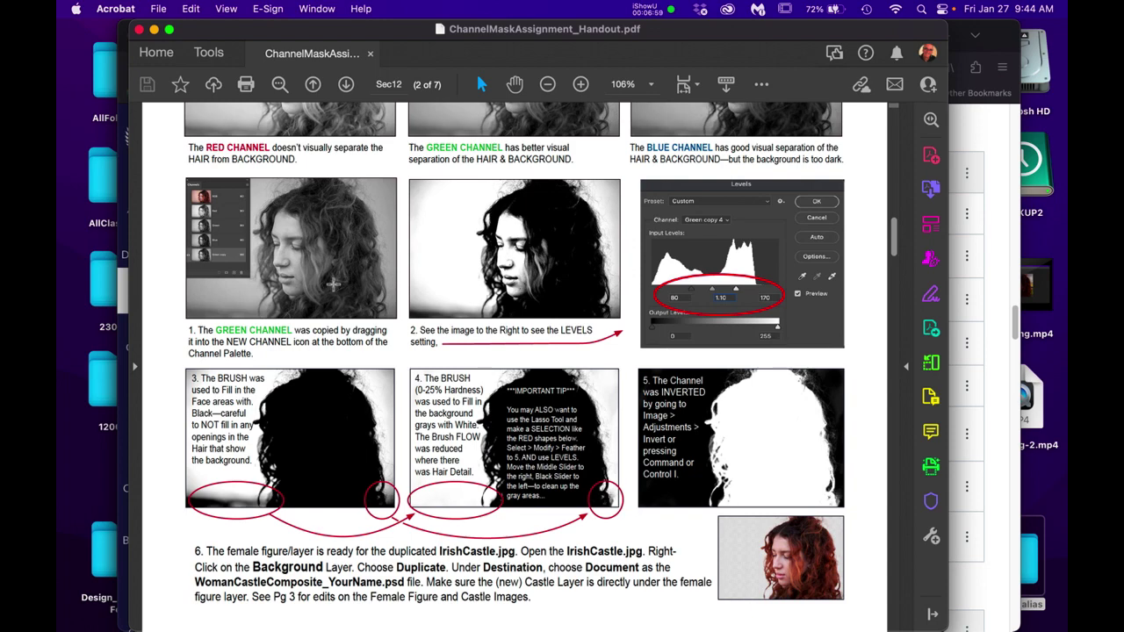
pyautogui.scroll(5, 333, 284)
pyautogui.scroll(-8, 342, 287)
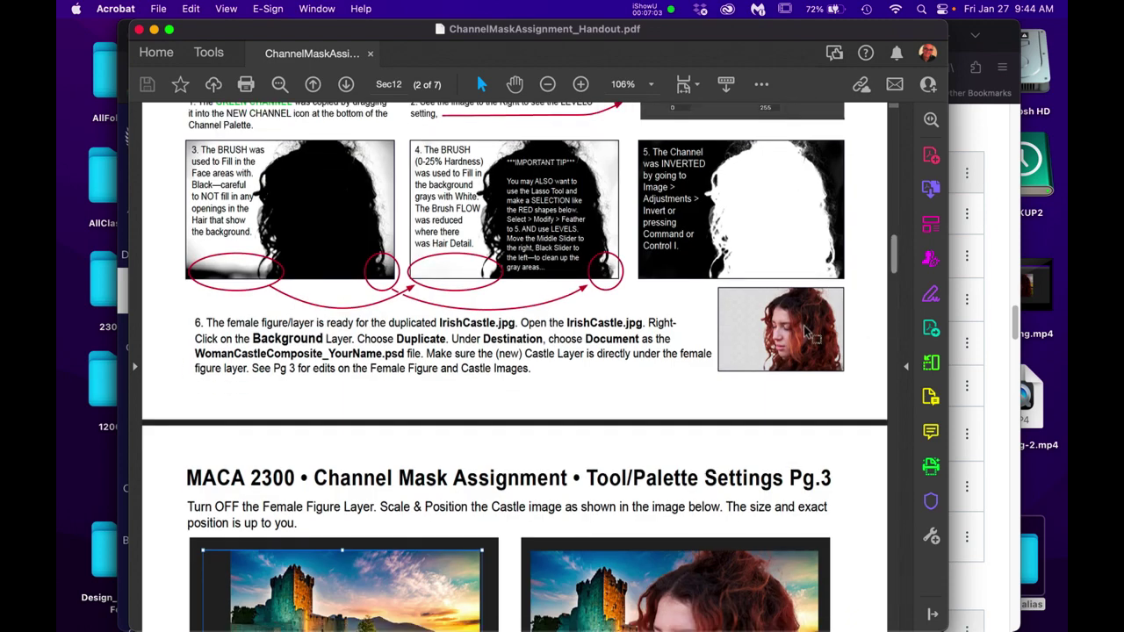
pyautogui.scroll(5, 806, 330)
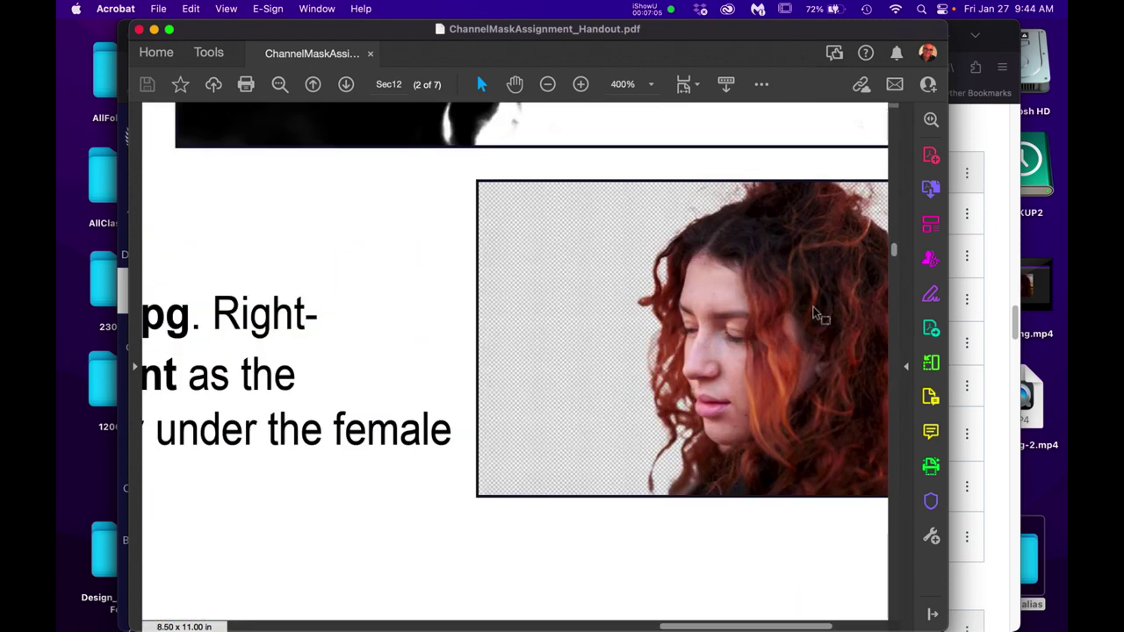
pyautogui.moveTo(818, 307); pyautogui.dragTo(753, 291)
# Examine the woman's hair in the castle composite on page 3 of the handout, and close the PDF.
pyautogui.scroll(-5, 498, 348)
pyautogui.scroll(-3, 498, 348)
pyautogui.scroll(-2, 488, 391)
pyautogui.scroll(-3, 488, 390)
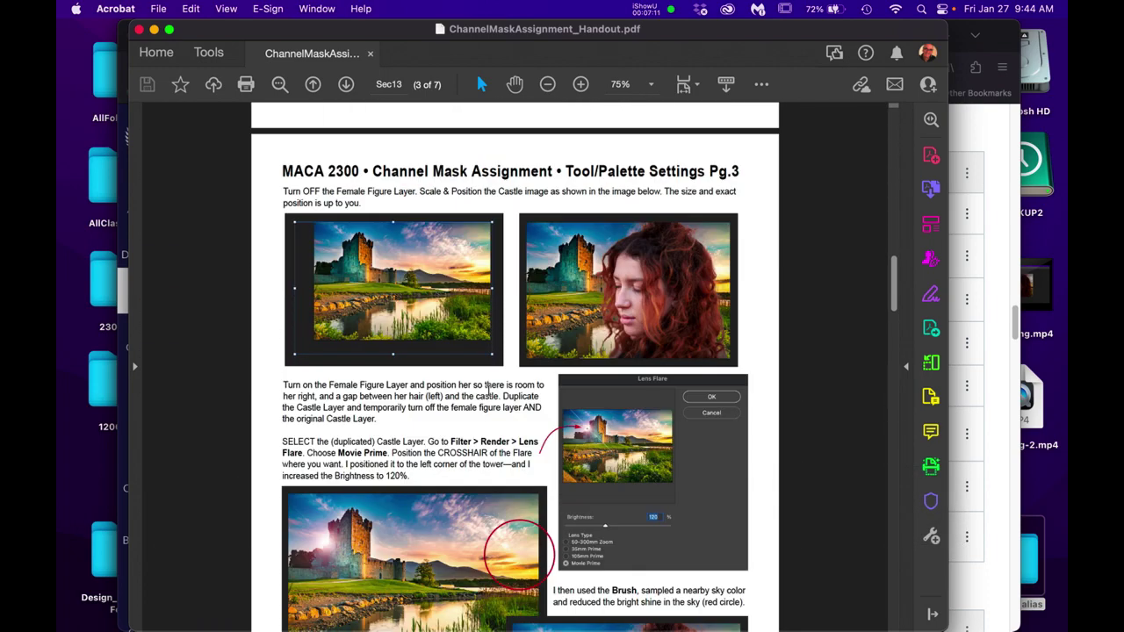
pyautogui.scroll(5, 724, 300)
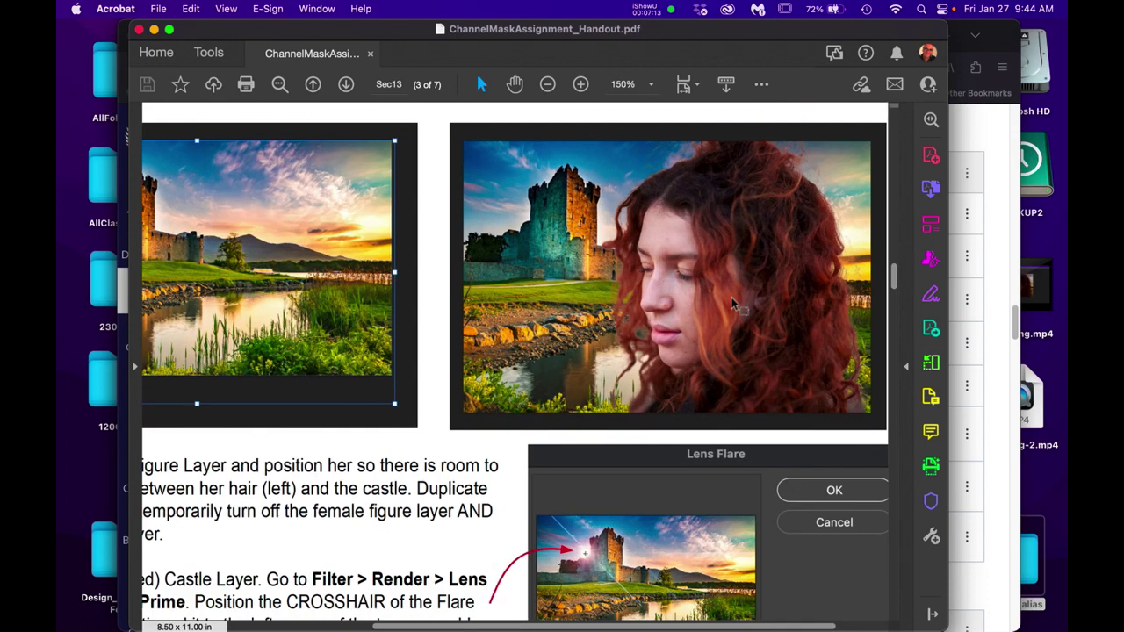
pyautogui.scroll(-3, 729, 304)
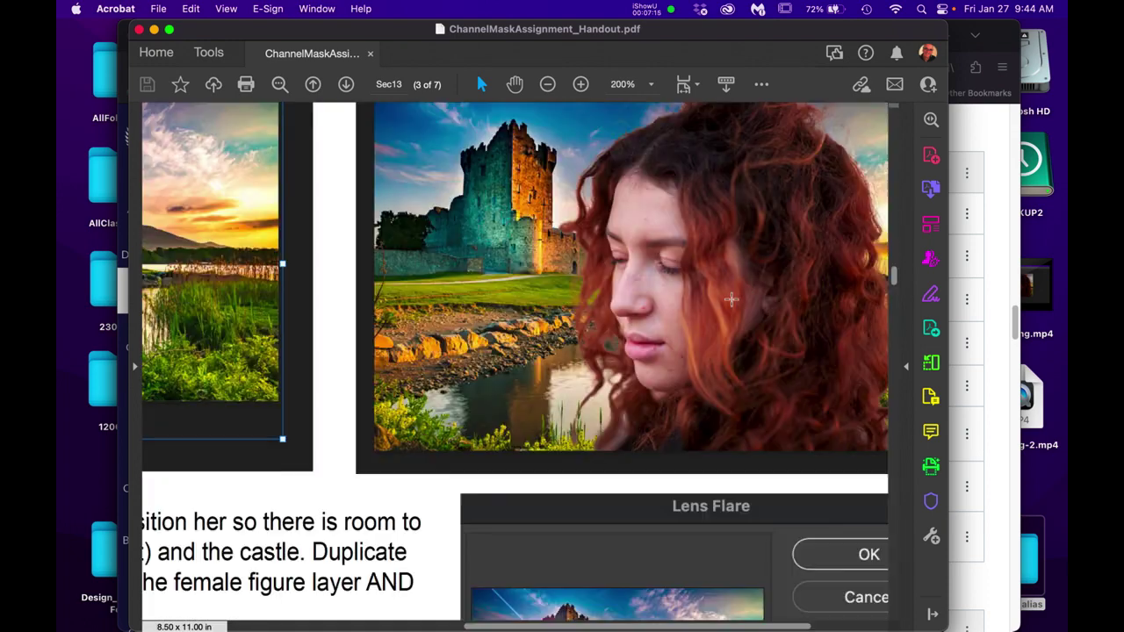
pyautogui.hscroll(-2, 746, 290)
pyautogui.scroll(2, 720, 263)
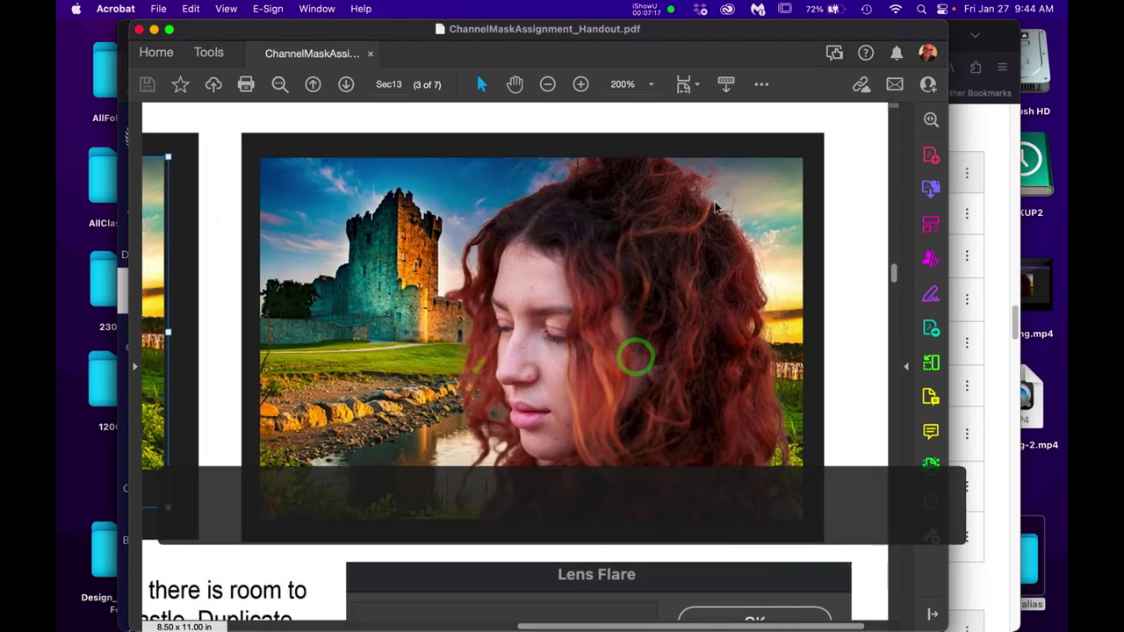
pyautogui.scroll(3, 707, 249)
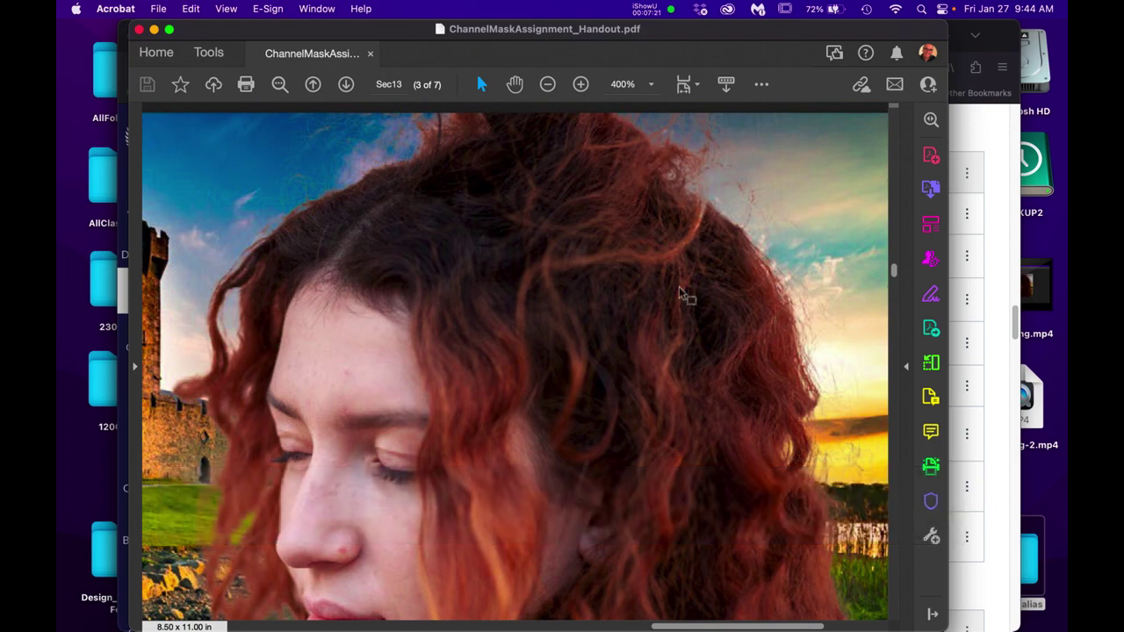
pyautogui.scroll(-5, 514, 347)
pyautogui.scroll(-3, 508, 349)
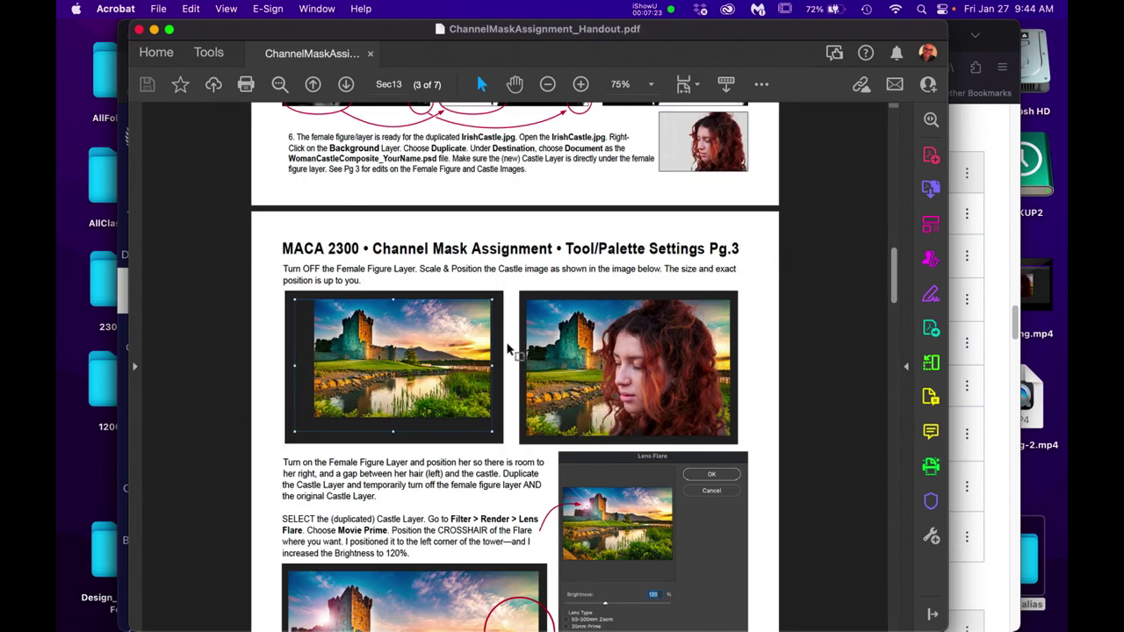
pyautogui.click(224, 30)
pyautogui.click(139, 29)
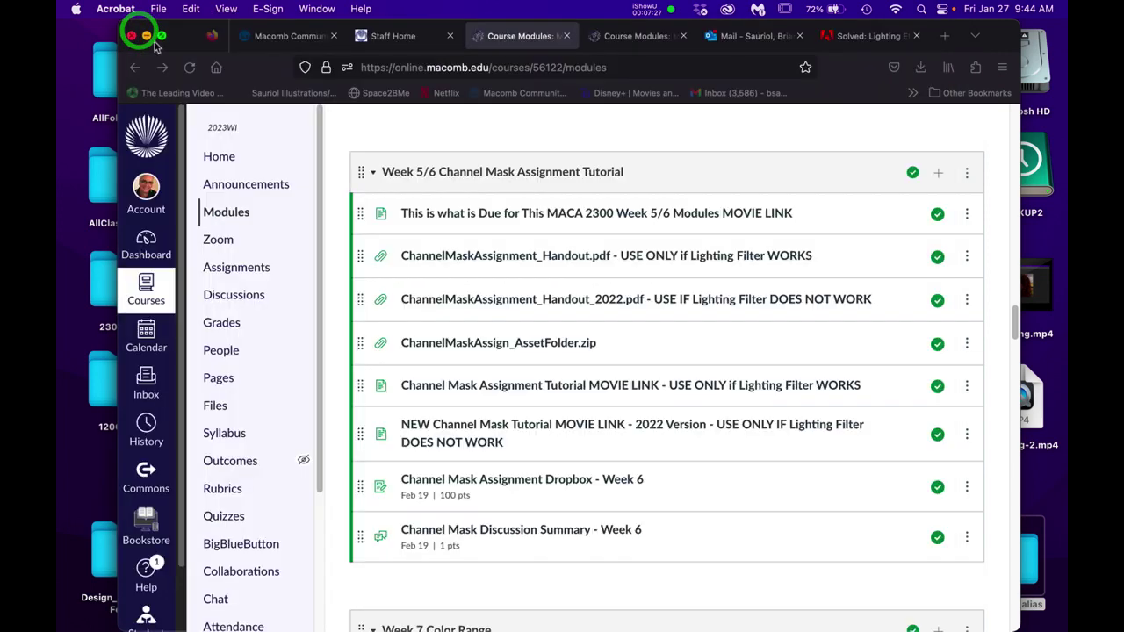
# Compare the Week 5/6 module's handouts and tutorial movie links for a working versus a non-working Lighting Filter.
pyautogui.click(872, 258)
pyautogui.click(893, 394)
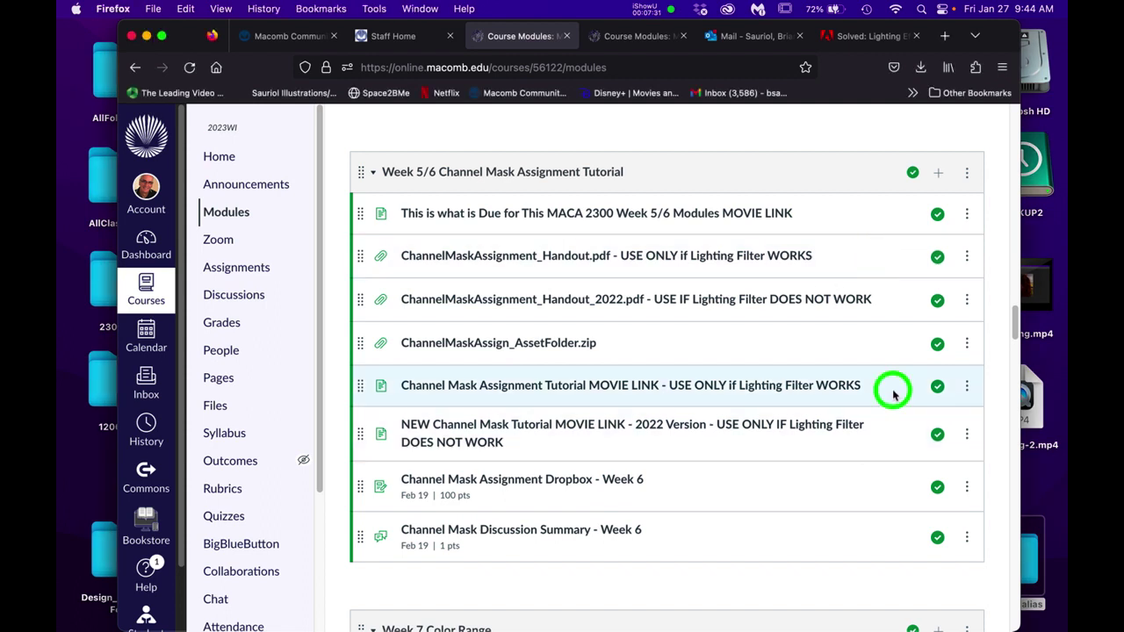
pyautogui.click(898, 301)
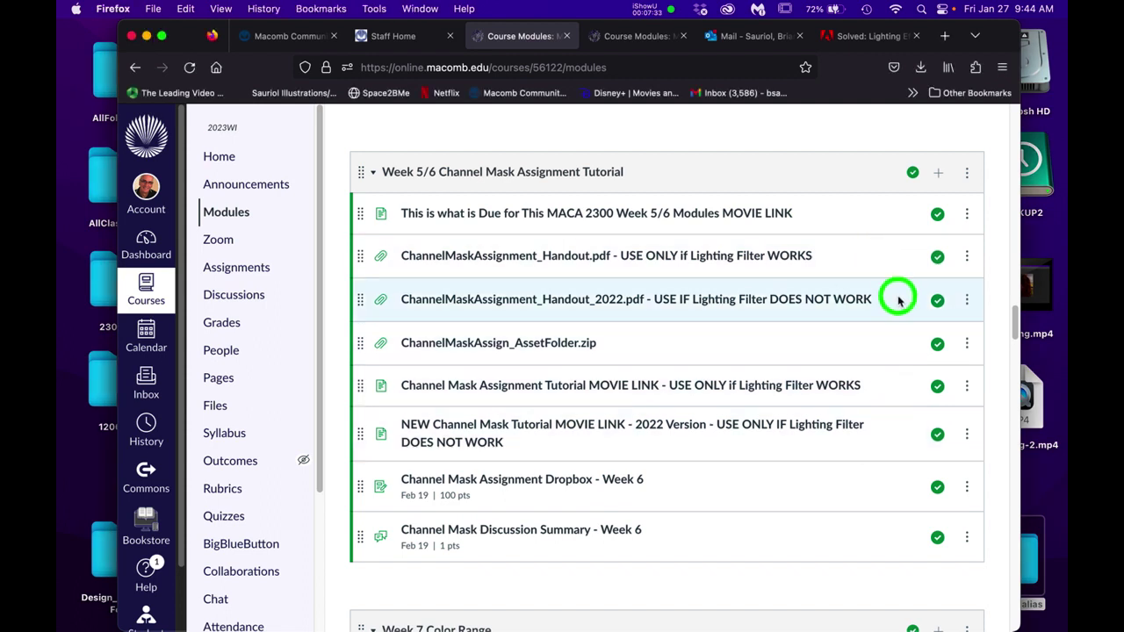
pyautogui.click(900, 446)
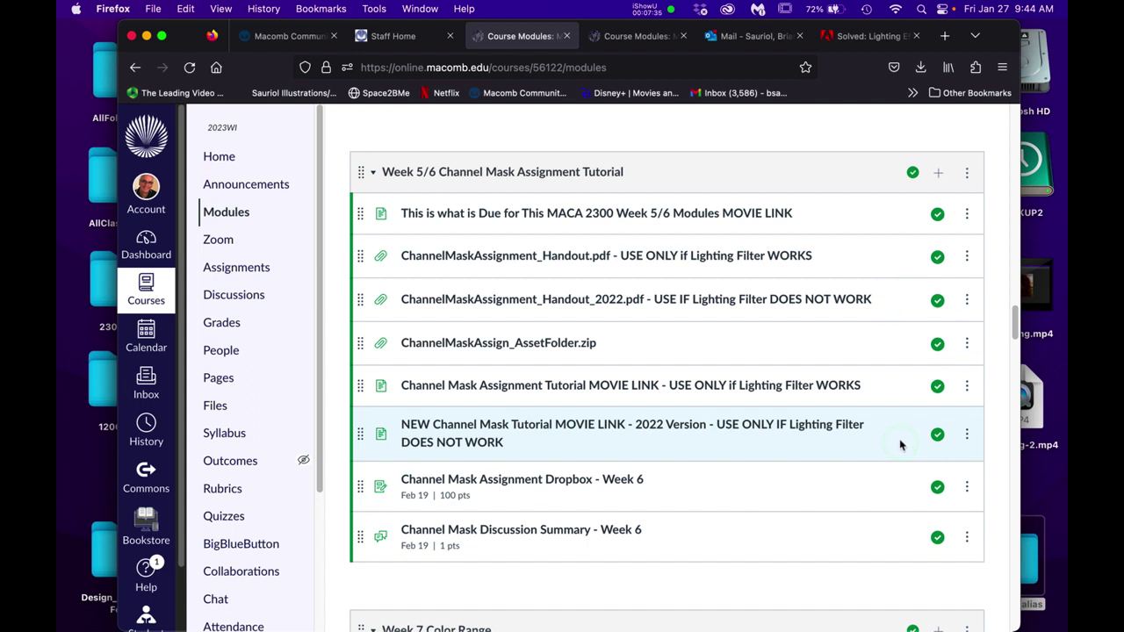